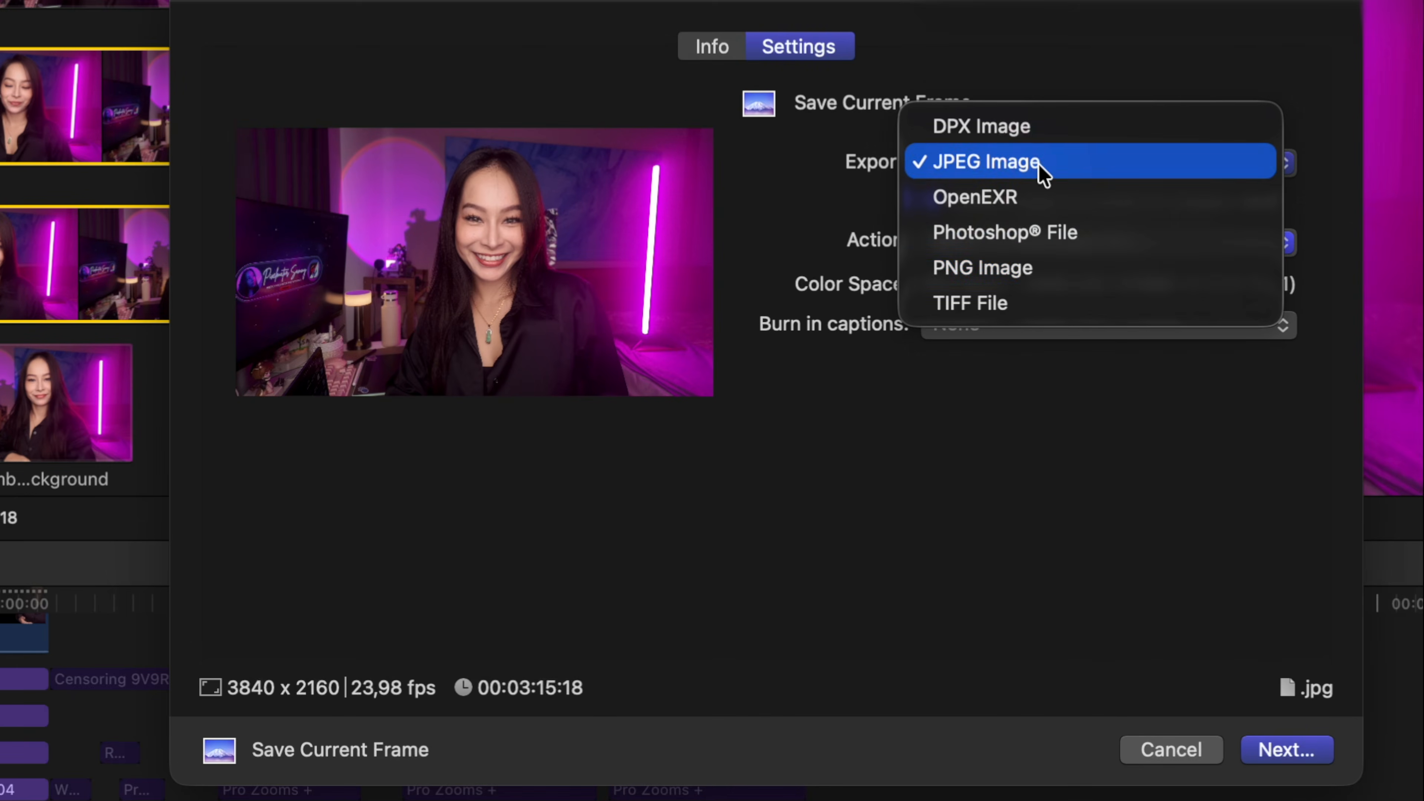
# Export the current Final Cut Pro frame as a PNG image named F&B 2
pyautogui.click(1031, 278)
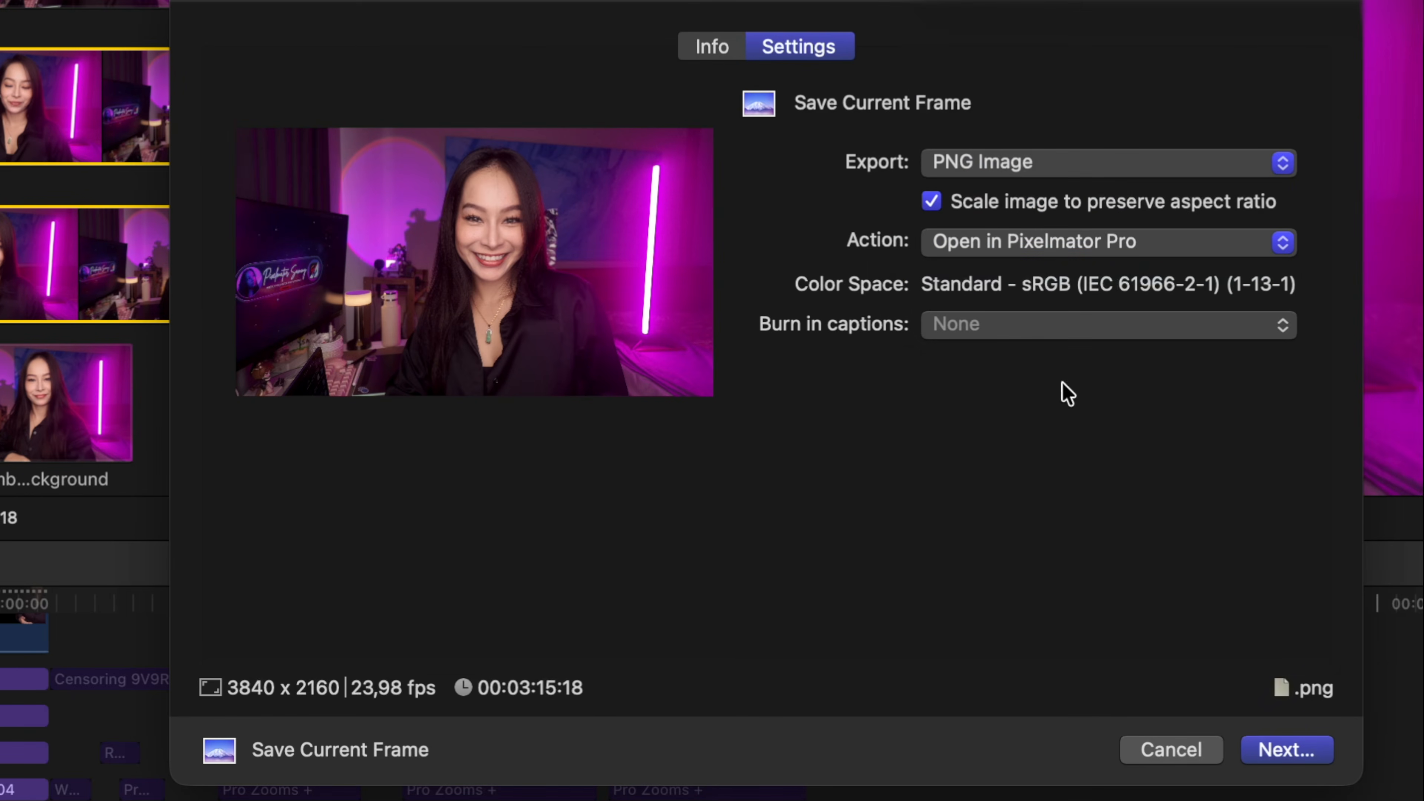
pyautogui.click(1299, 758)
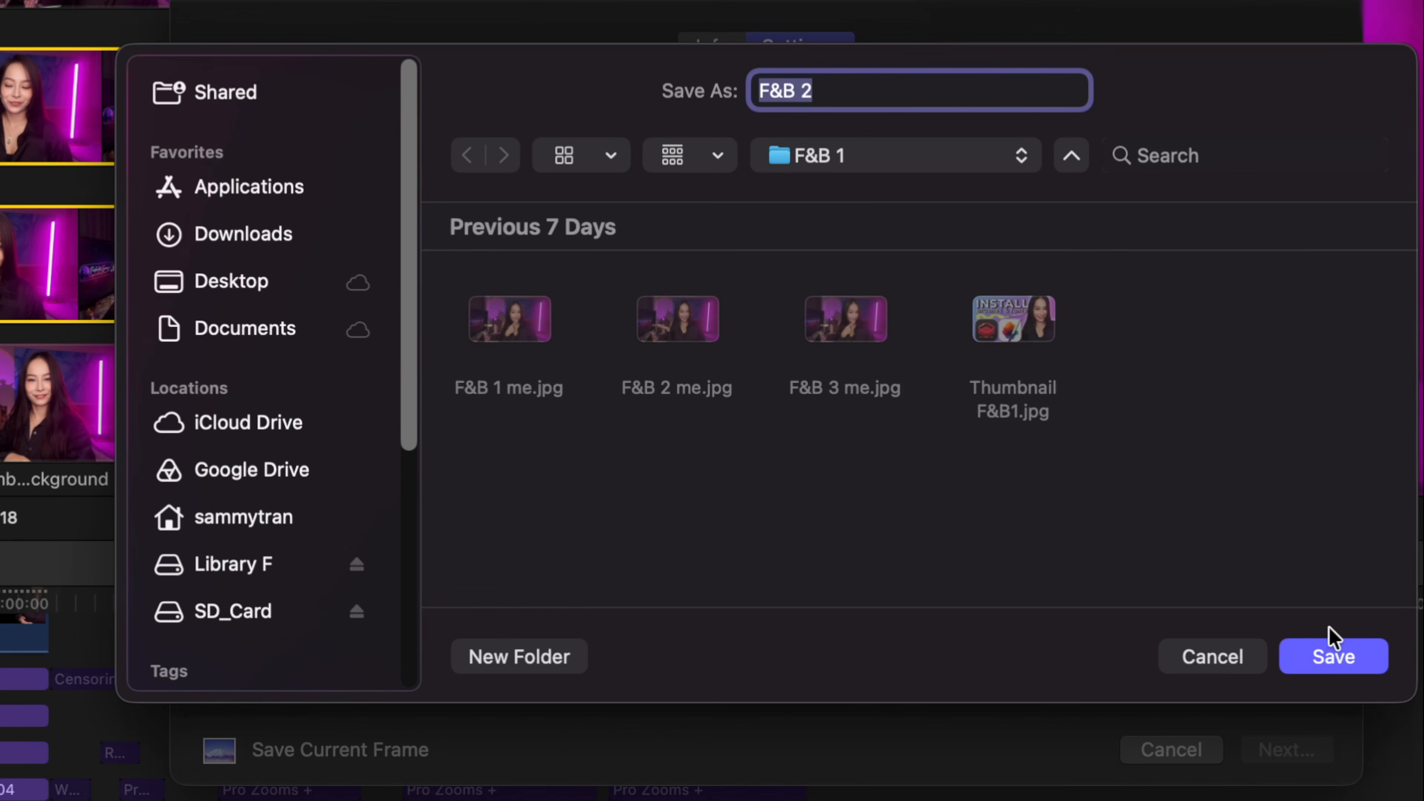
pyautogui.click(1299, 652)
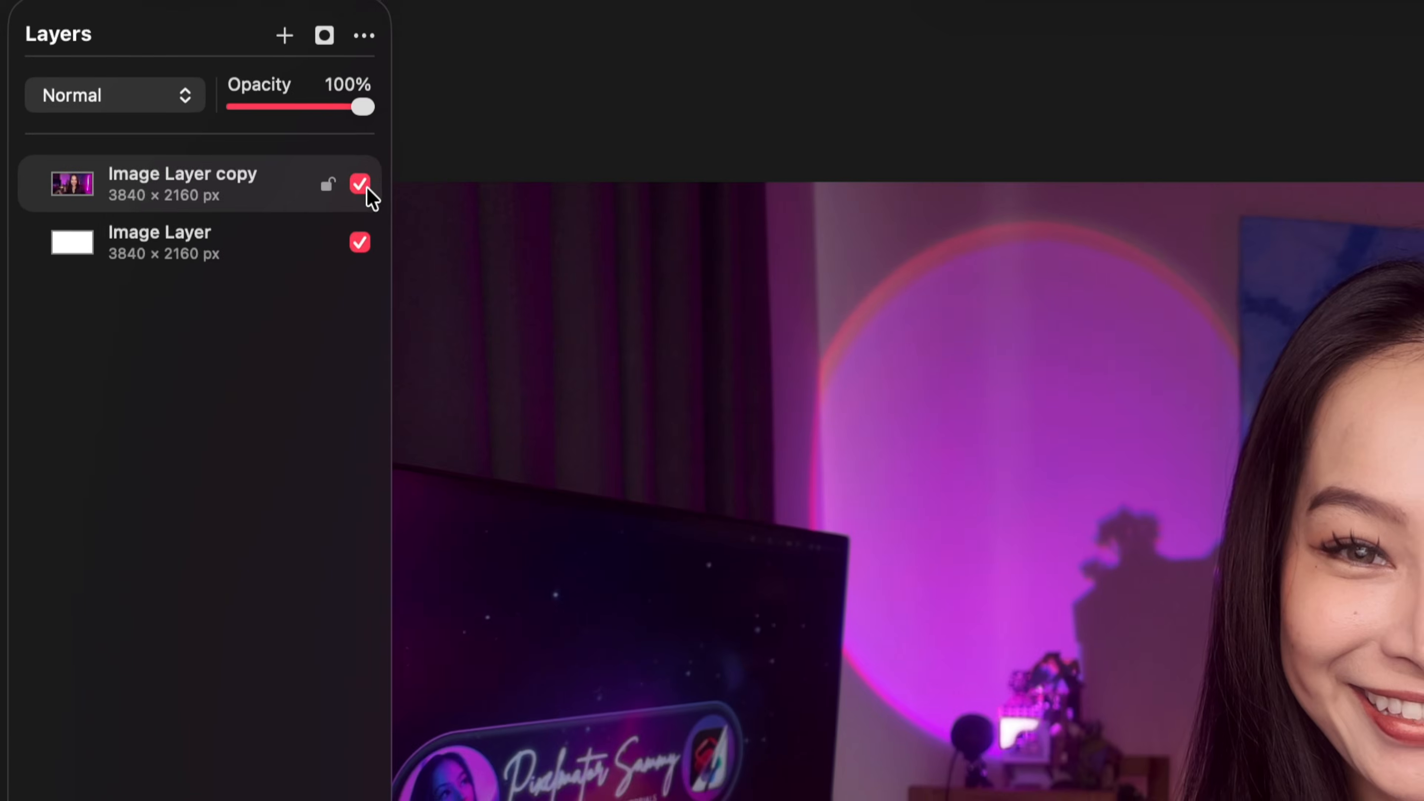
# Hide the Image Layer copy photo and fill the bottom Image Layer with teal from the Swatches
pyautogui.click(366, 188)
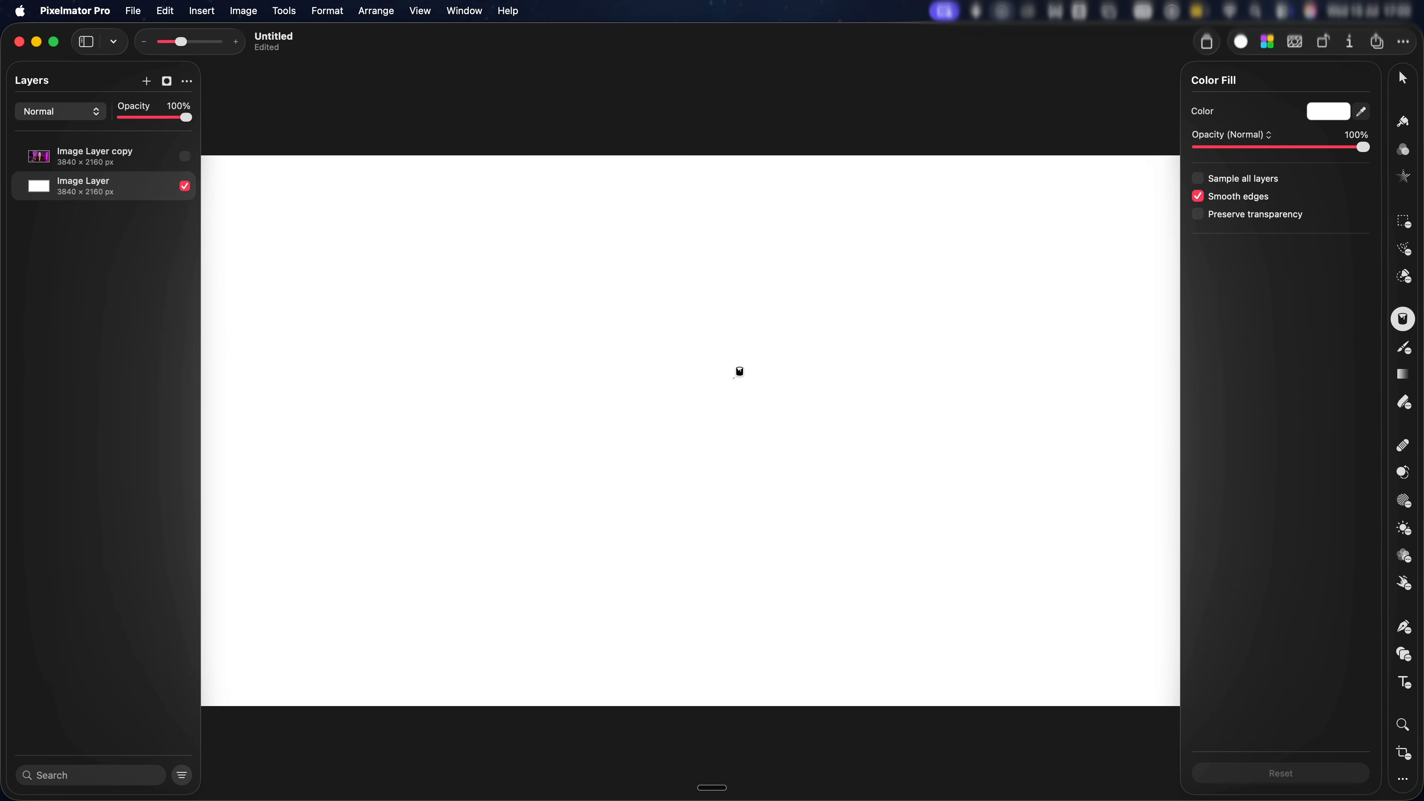
pyautogui.press('v')
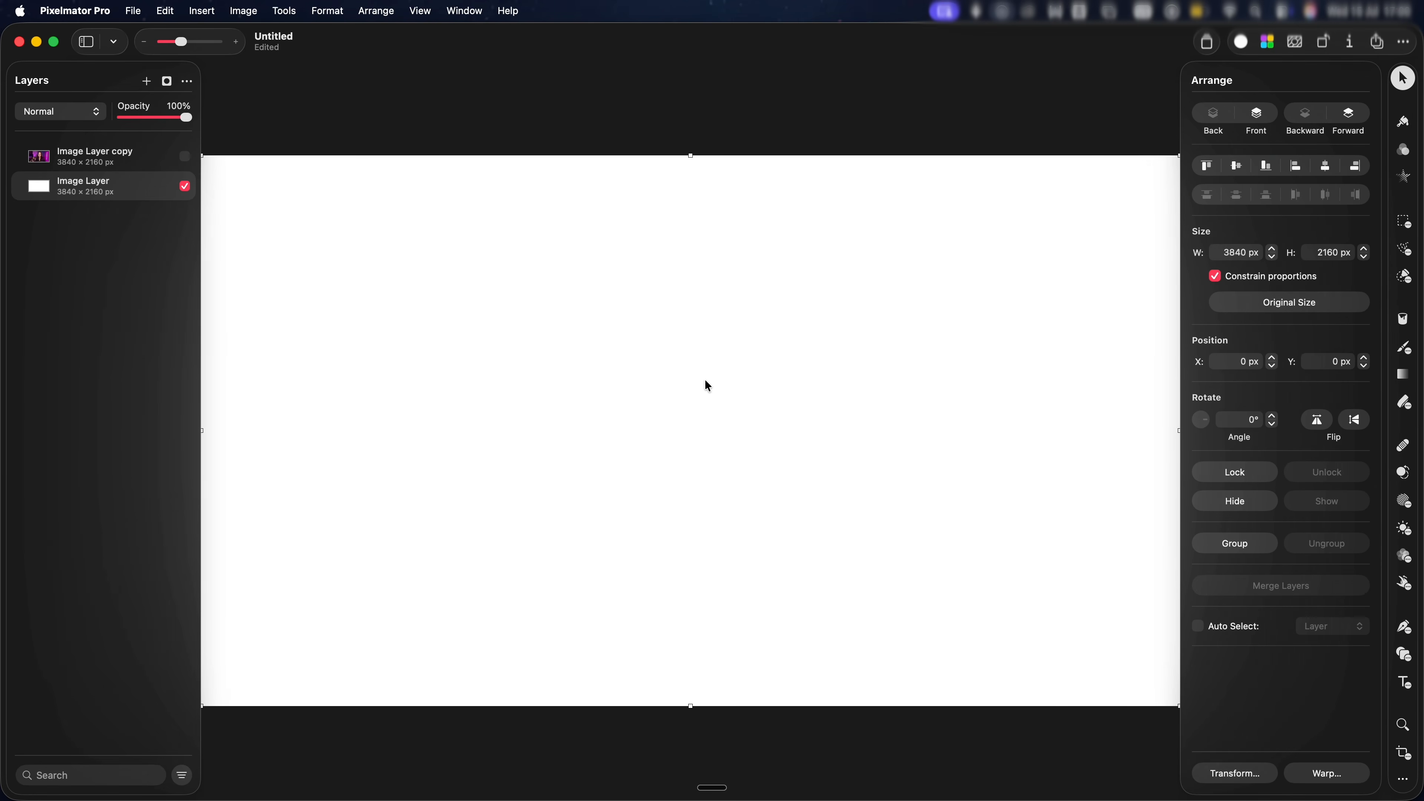
pyautogui.press('n')
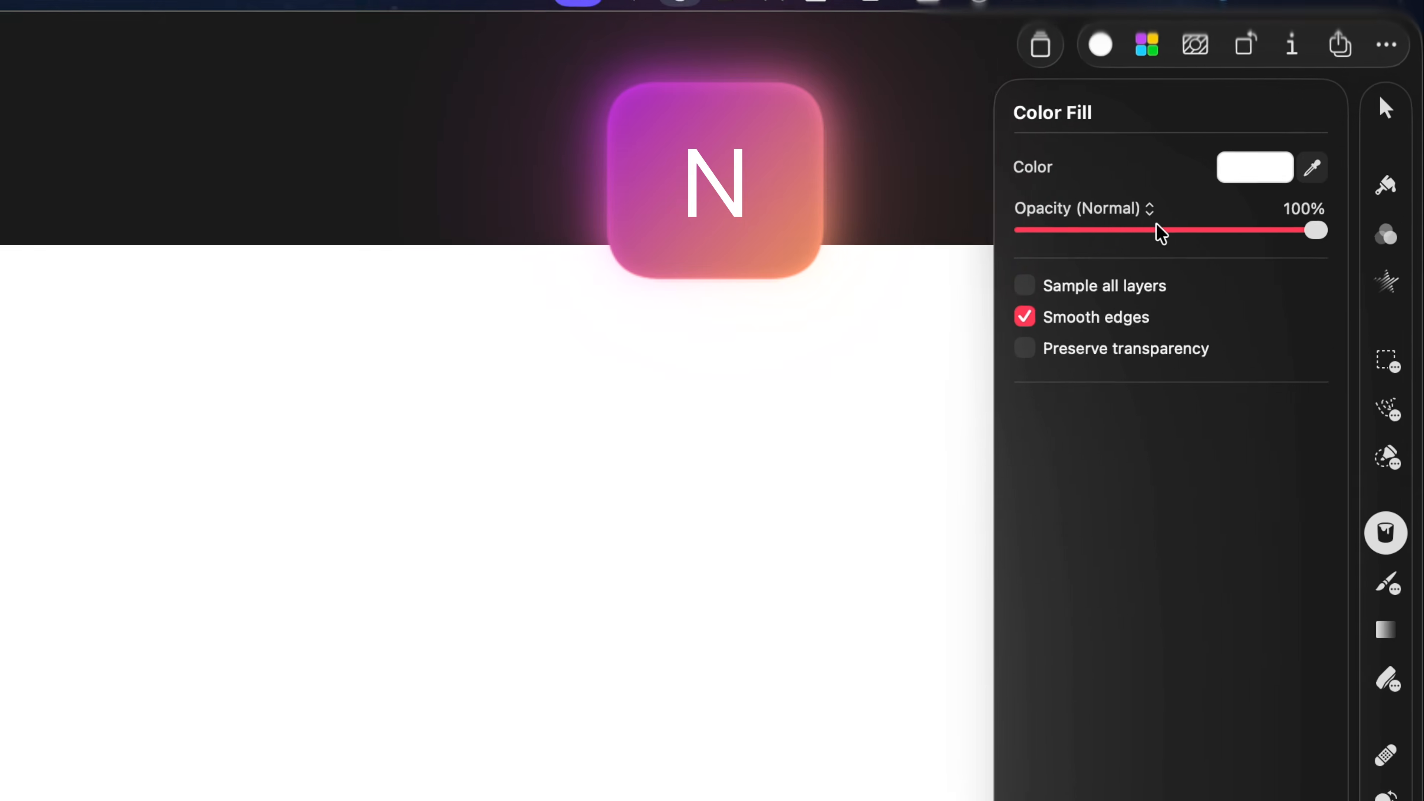
pyautogui.click(1254, 167)
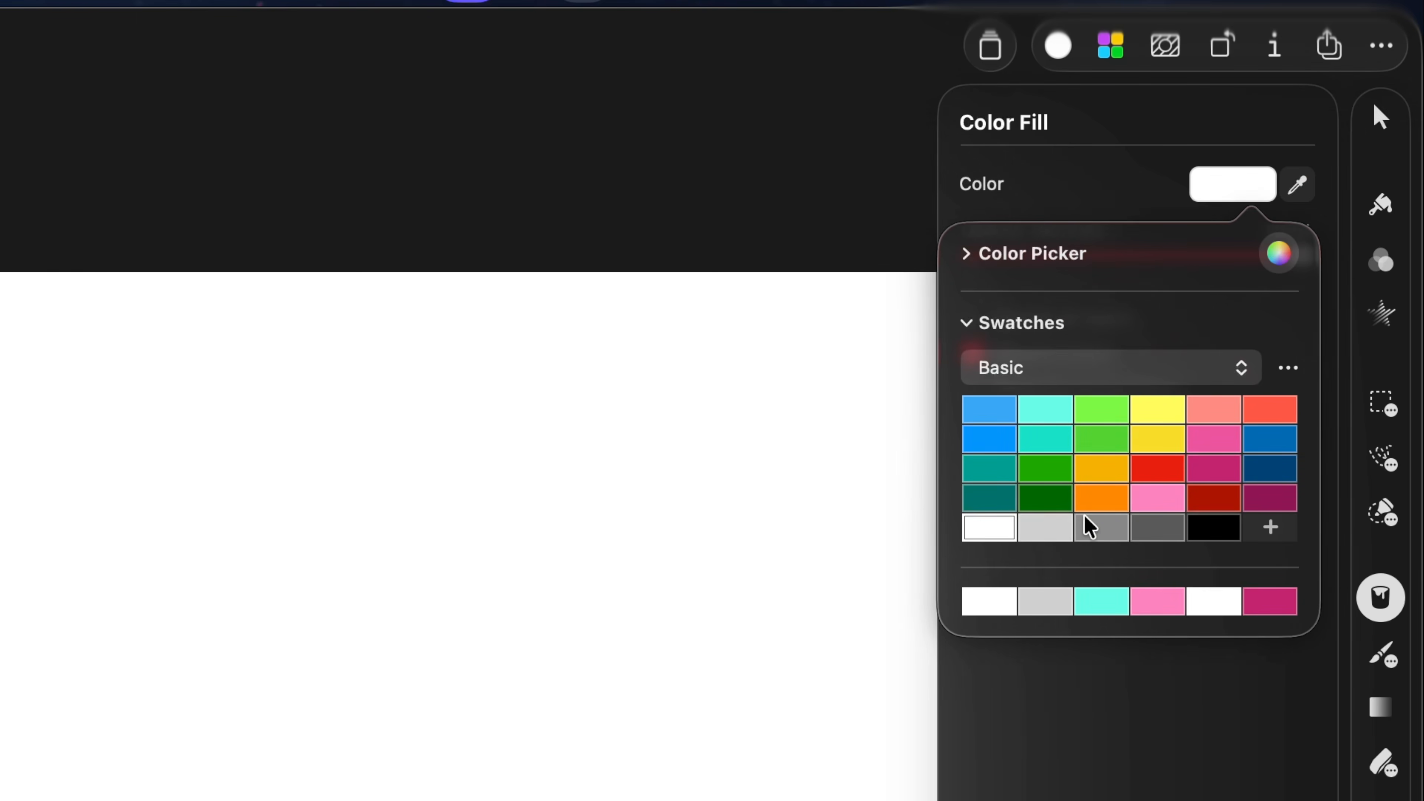
pyautogui.click(1001, 475)
pyautogui.click(724, 569)
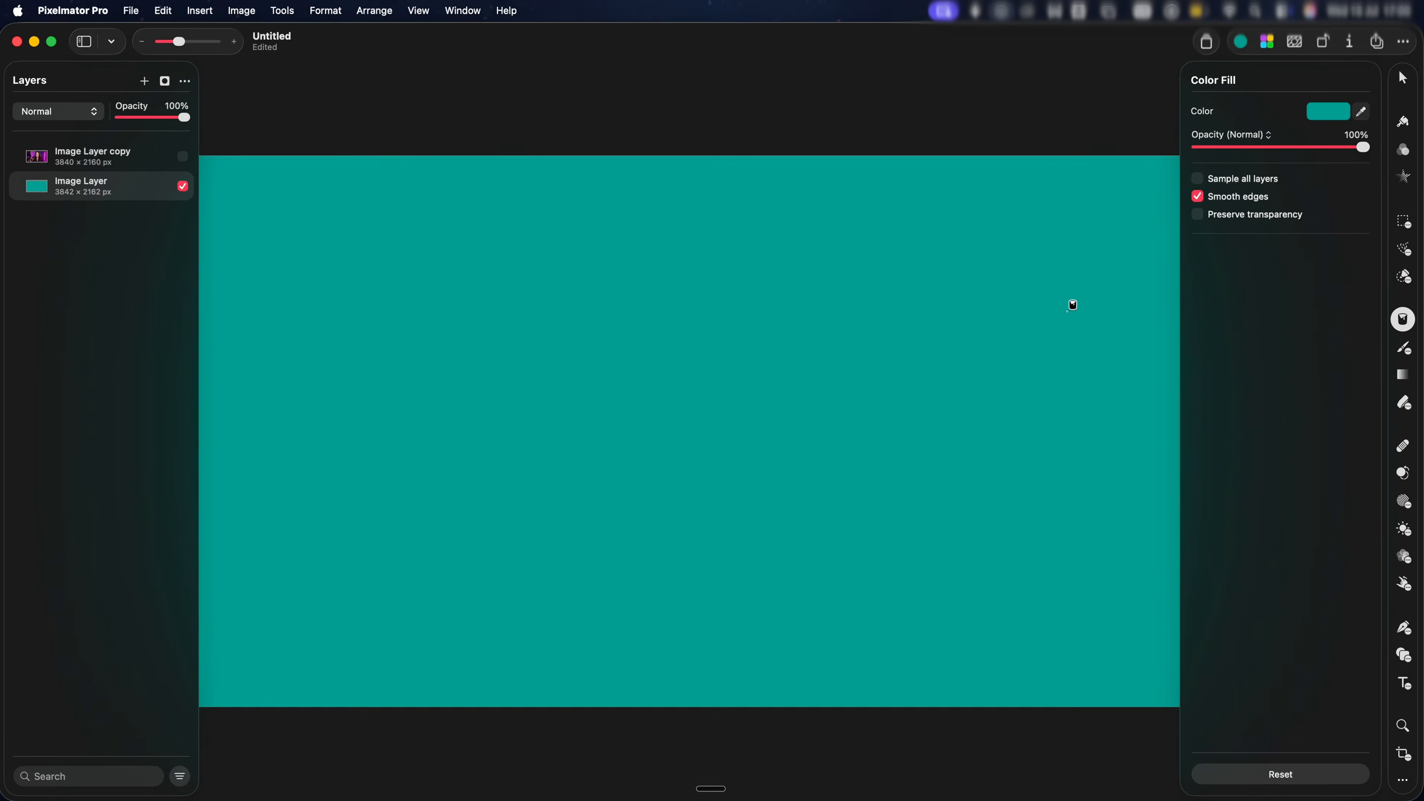
pyautogui.press('g')
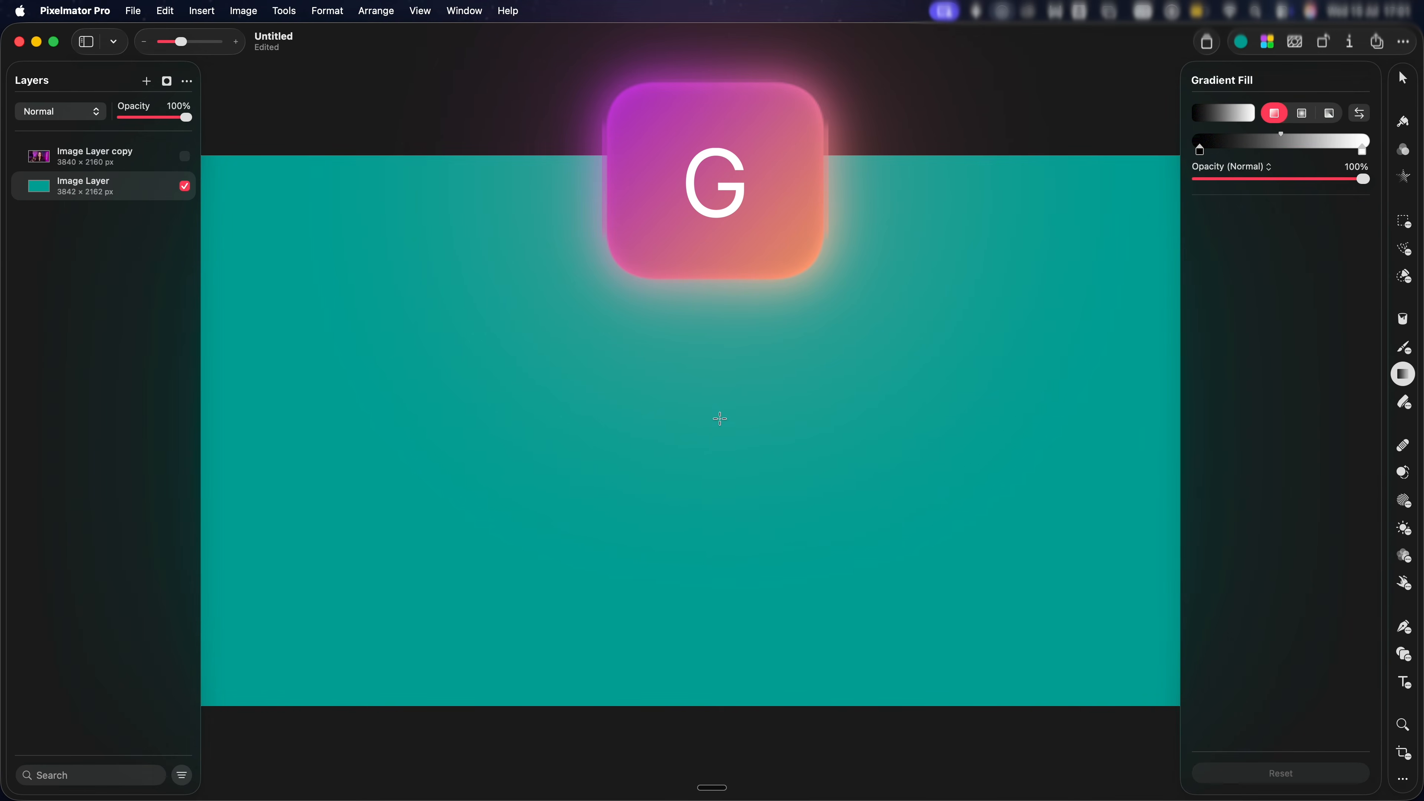
# Fill the background with the purple Pastel preset gradient, set to radial and dragged from the centre
pyautogui.click(1205, 114)
pyautogui.click(1238, 174)
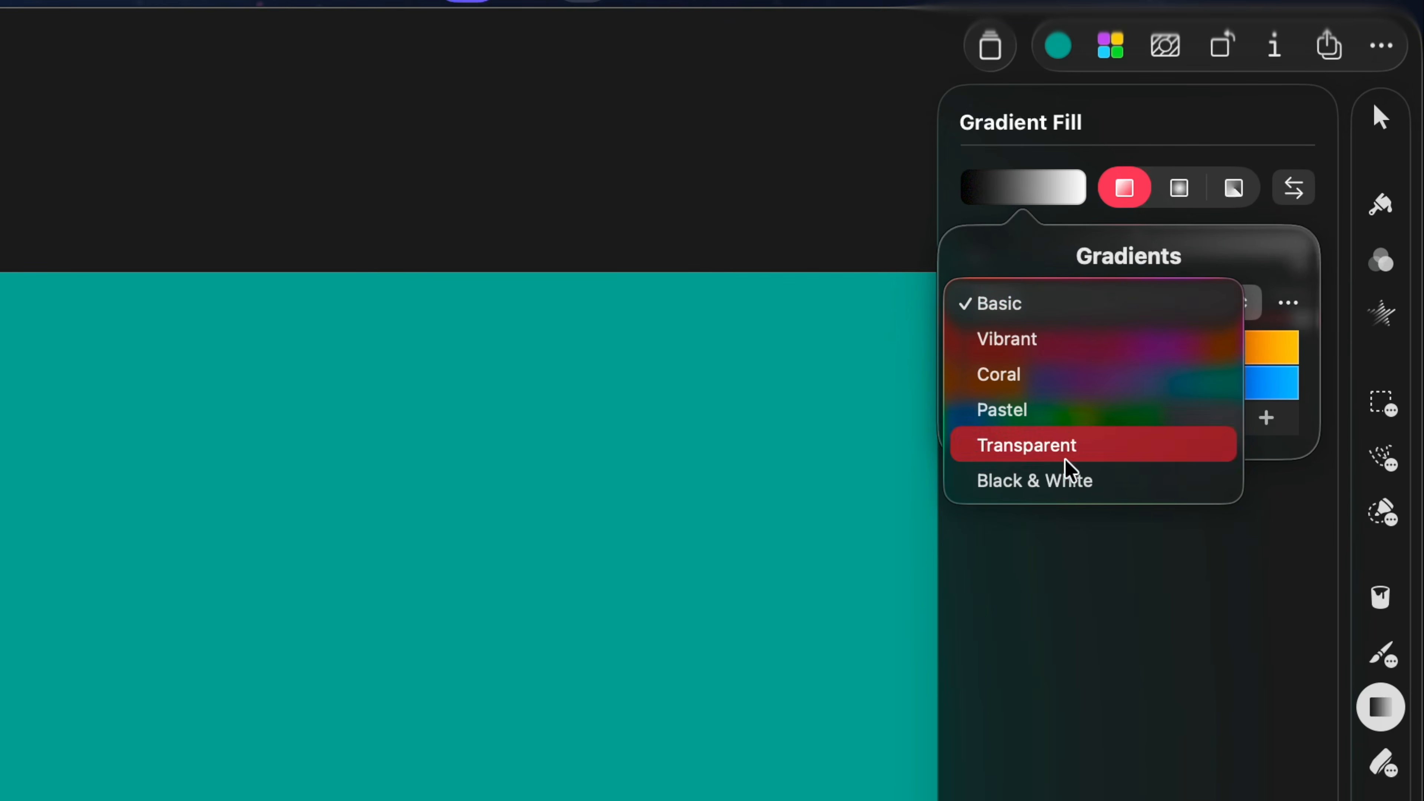
pyautogui.click(1059, 412)
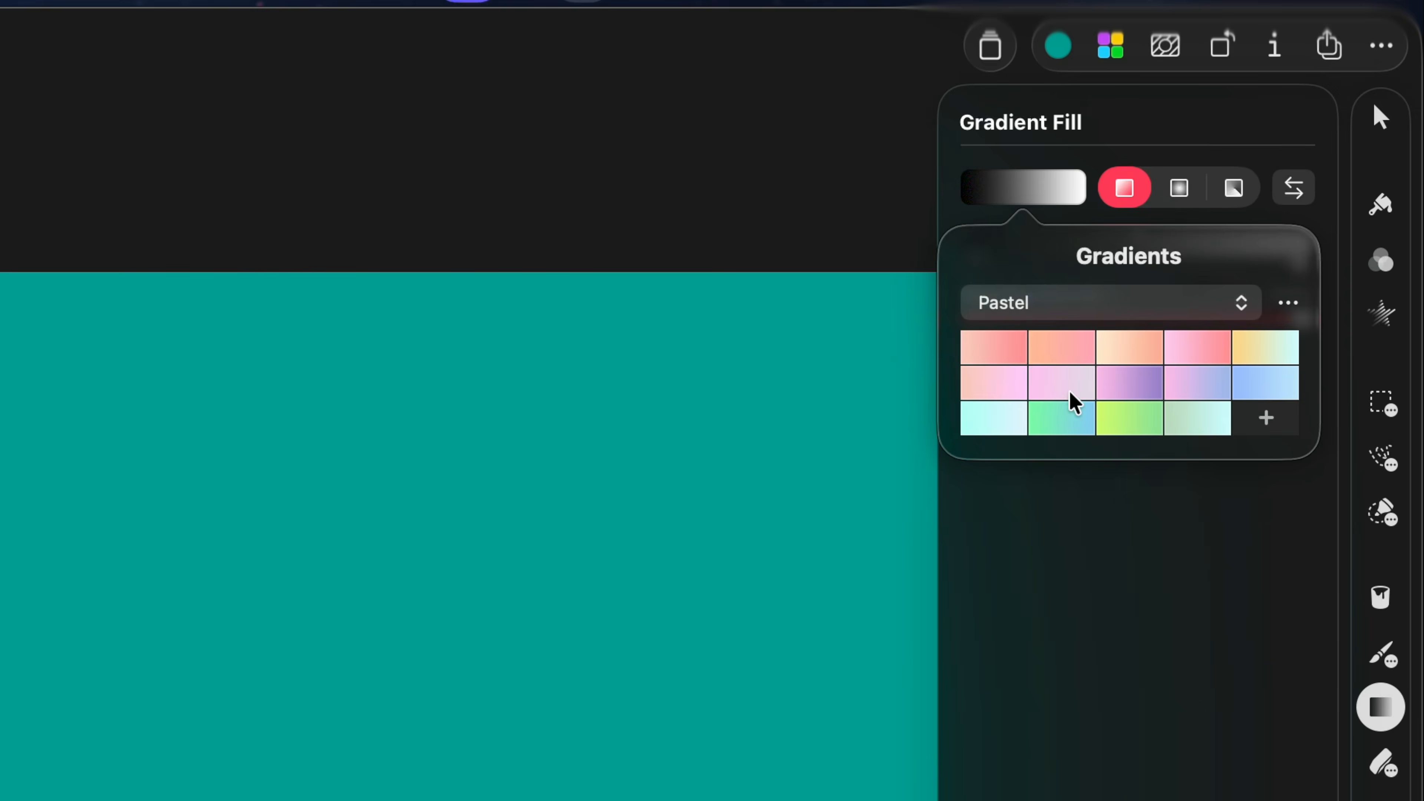
pyautogui.click(1146, 392)
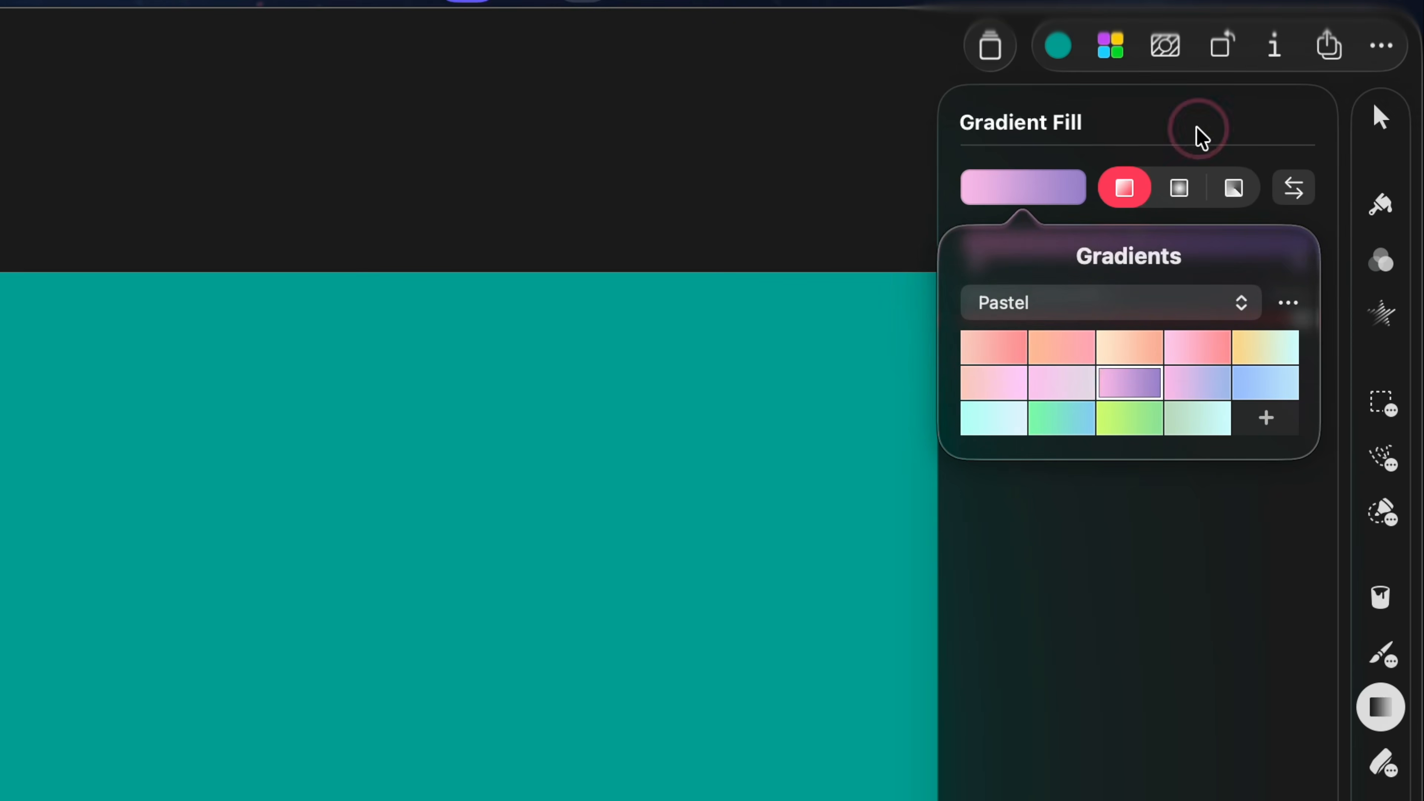
pyautogui.click(1199, 138)
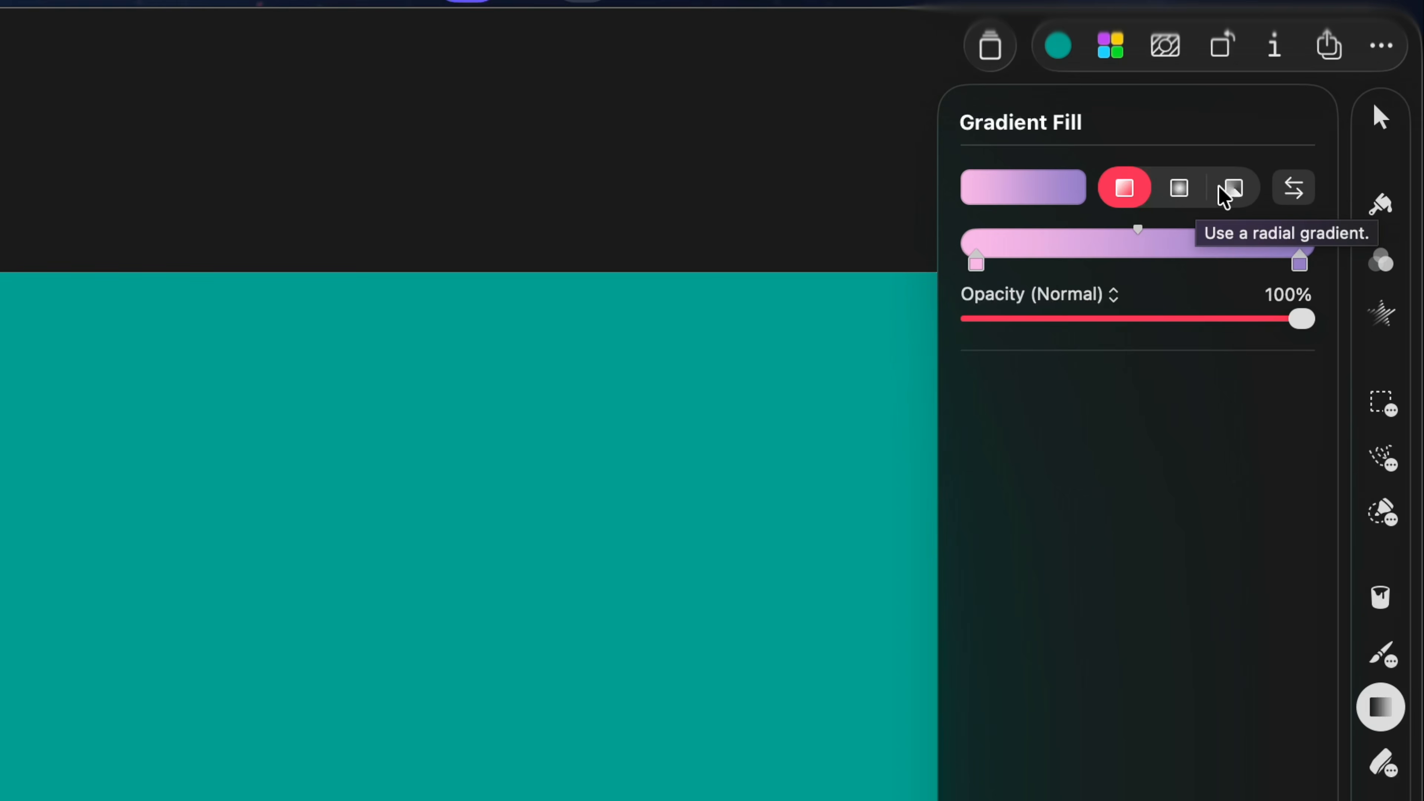
pyautogui.click(1177, 194)
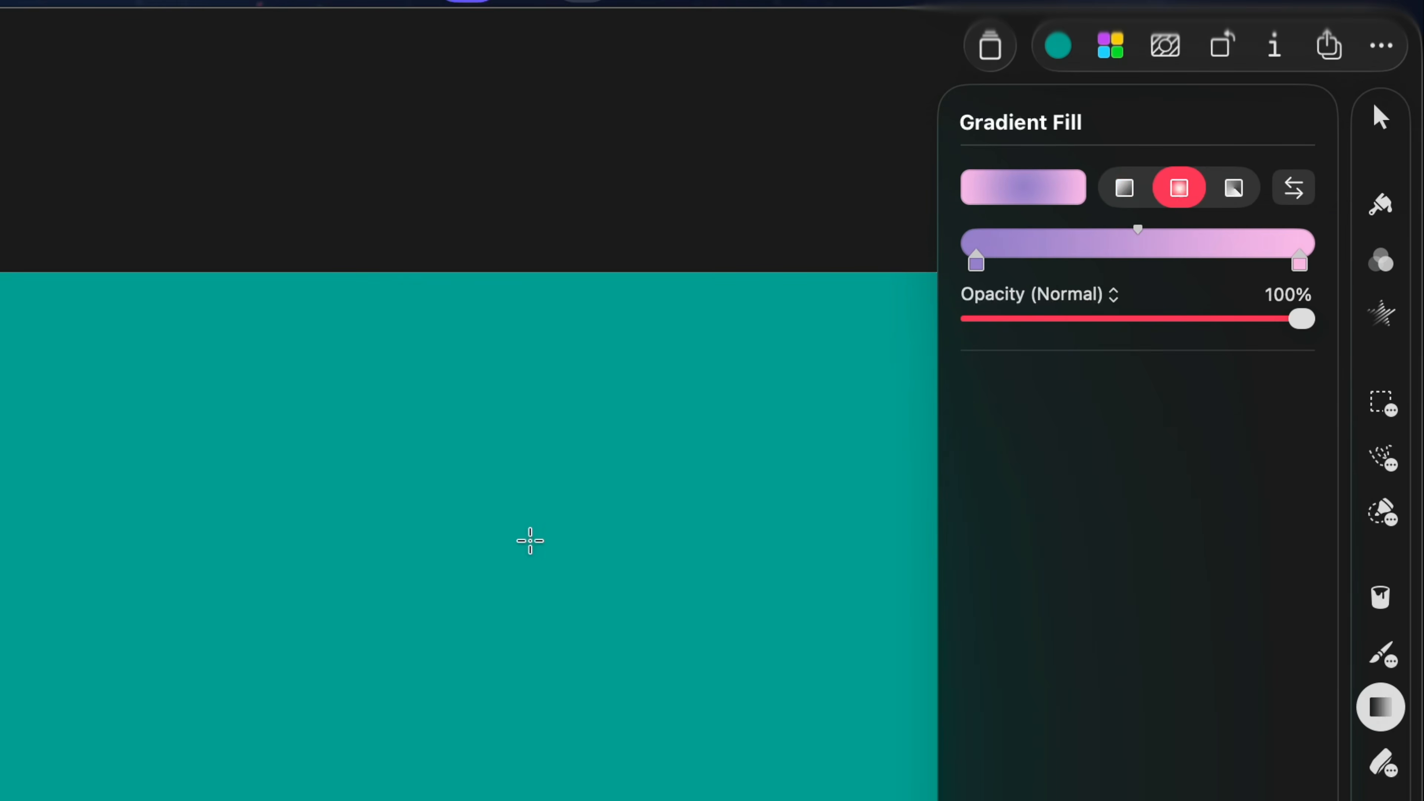
pyautogui.moveTo(694, 418); pyautogui.dragTo(1239, 261)
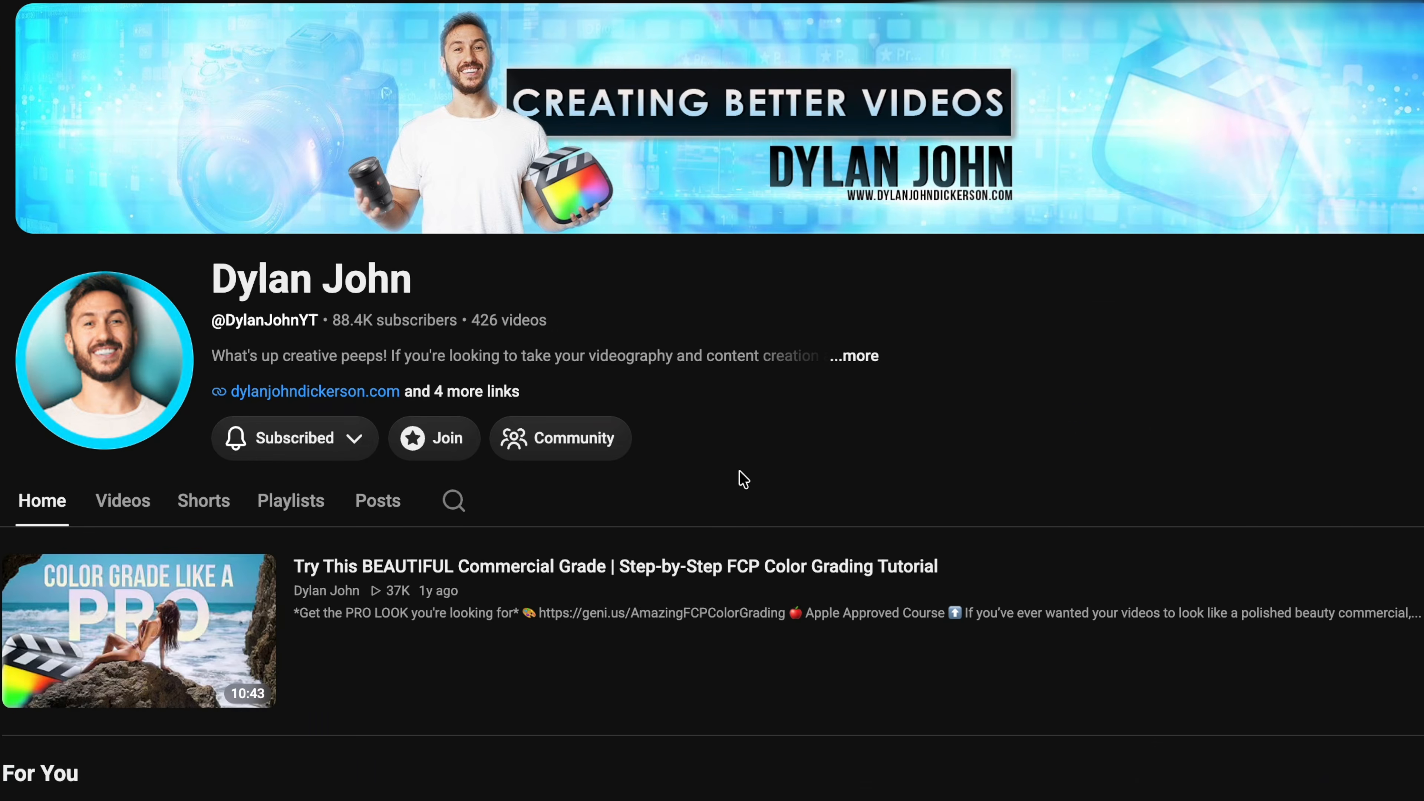
pyautogui.scroll(-15, 744, 488)
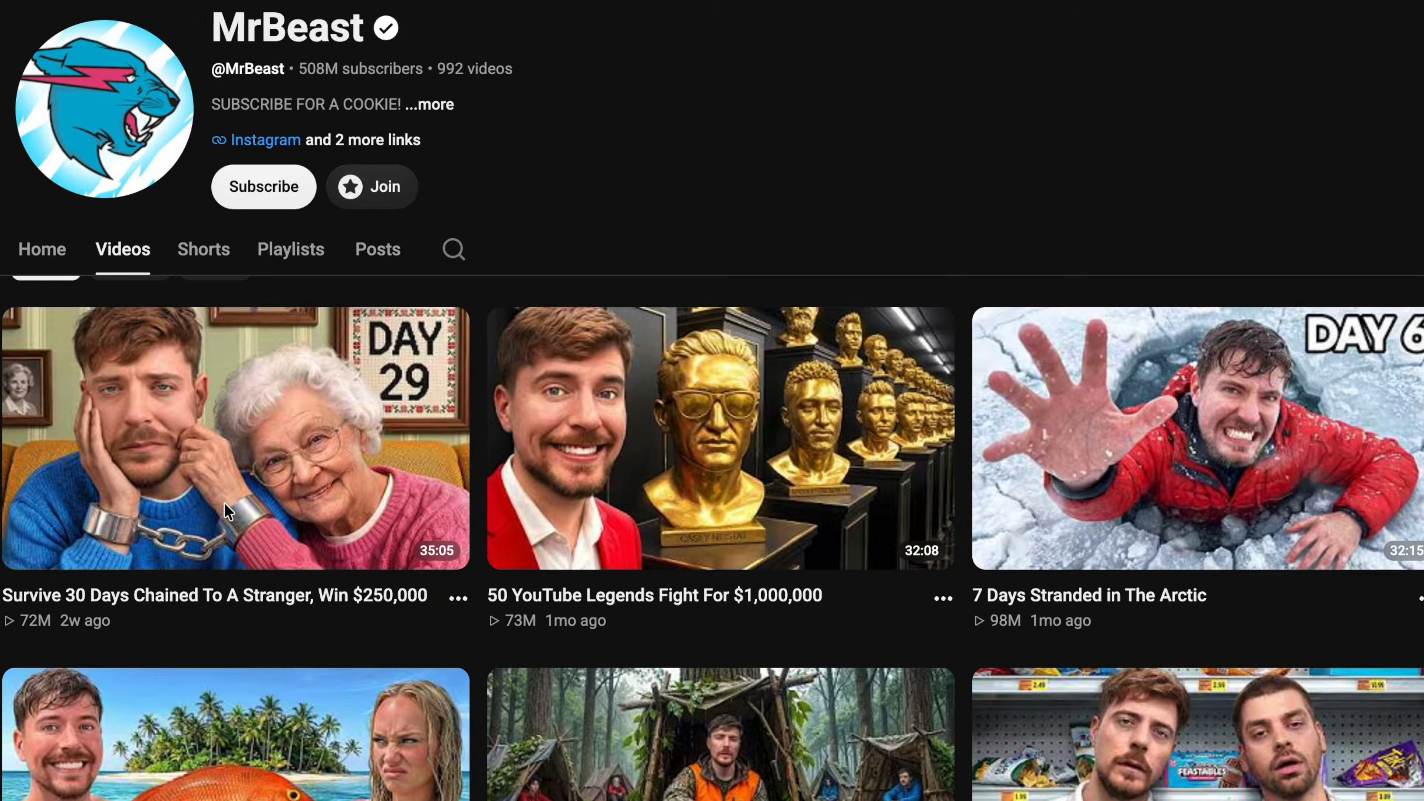
pyautogui.scroll(-10, 473, 635)
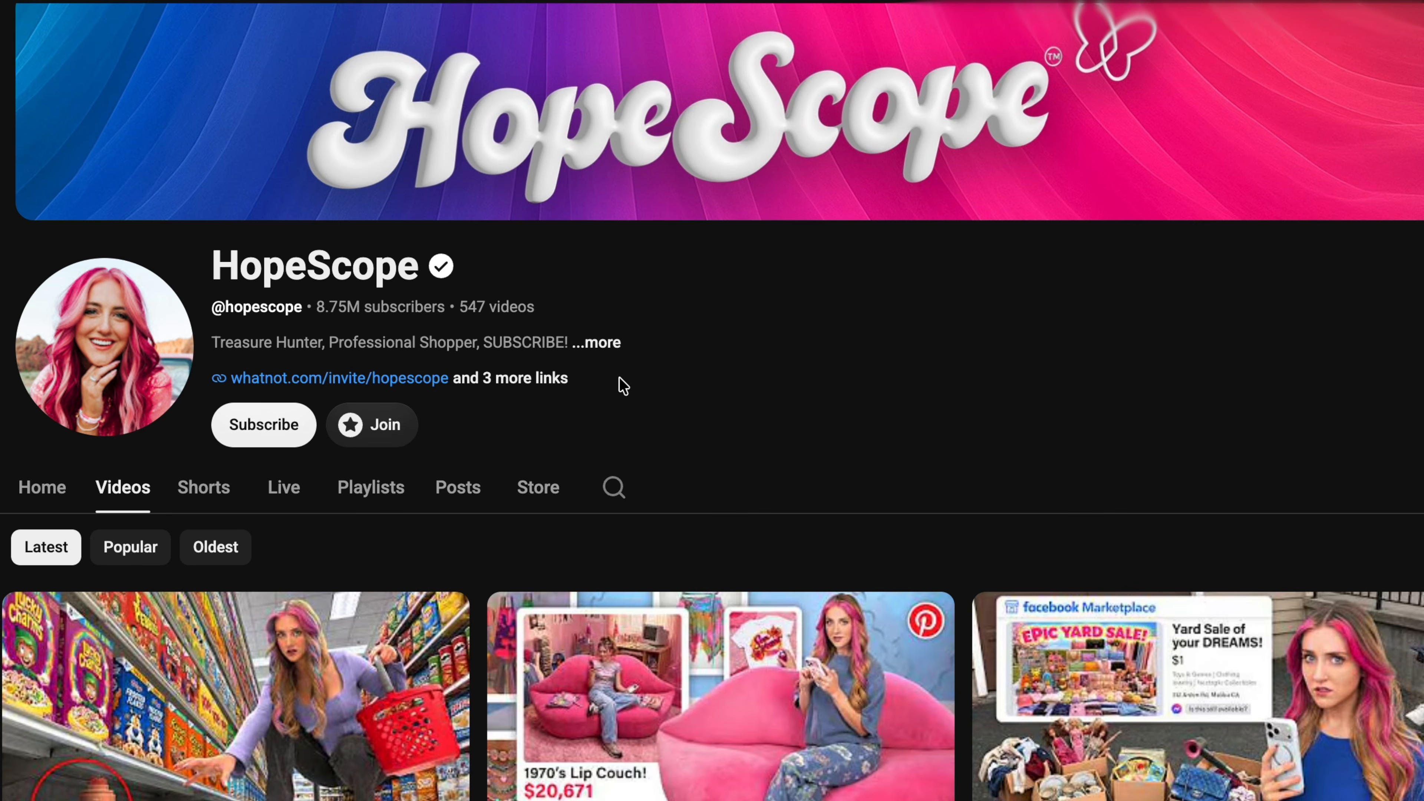
pyautogui.scroll(-8, 622, 386)
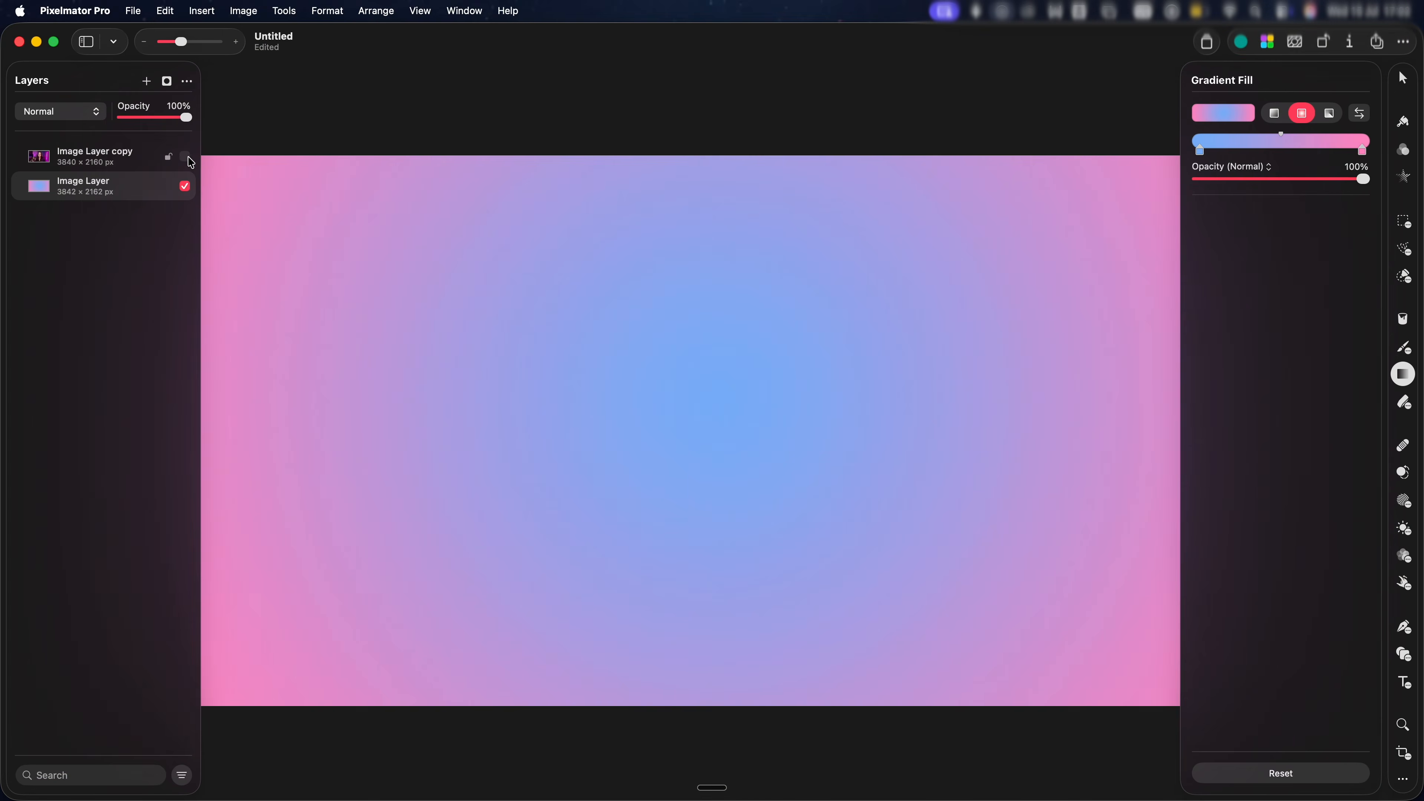
# Show the photo layer, add the Pixelmator Pro logo image, and tidy the hair-shoulder cut-out edge
pyautogui.click(184, 156)
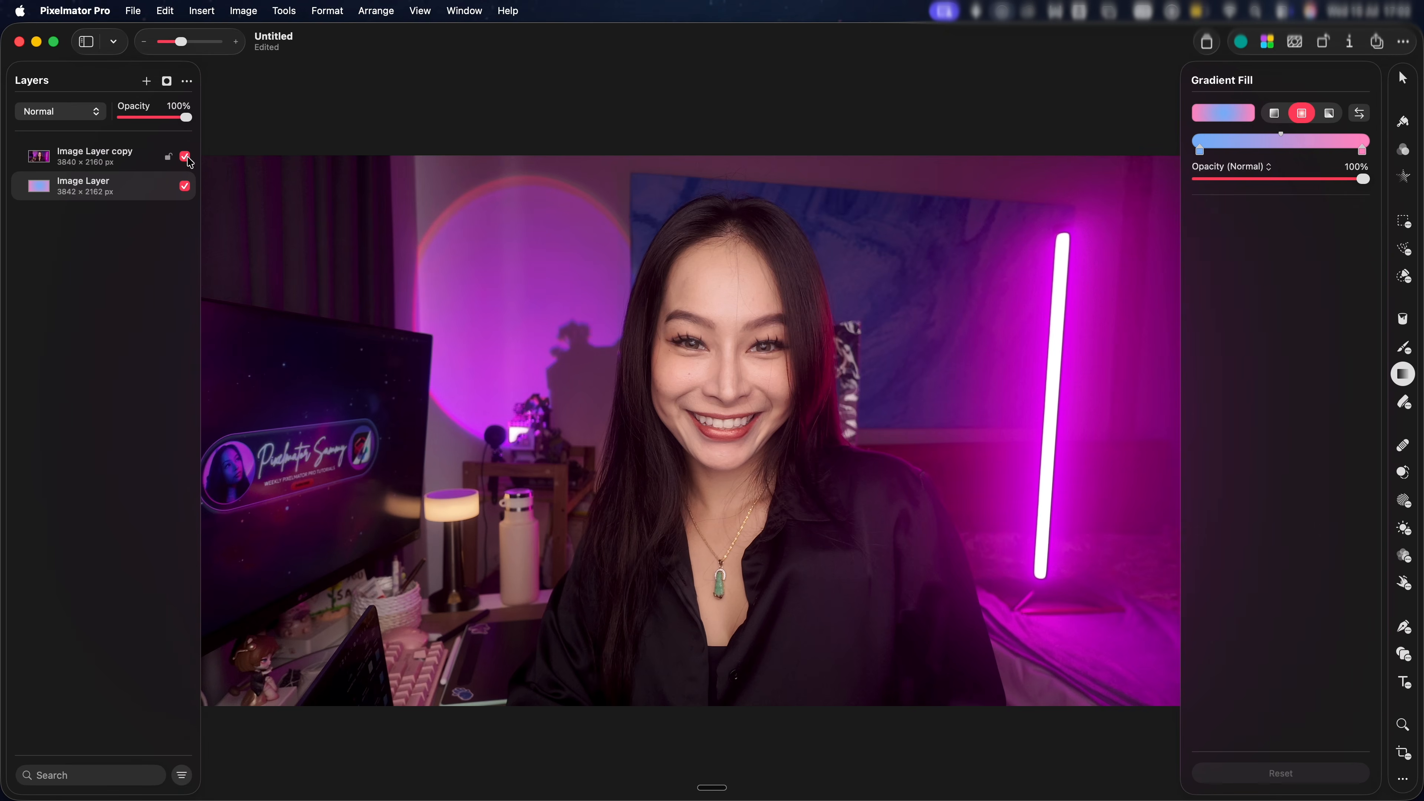
pyautogui.moveTo(746, 253); pyautogui.dragTo(933, 274)
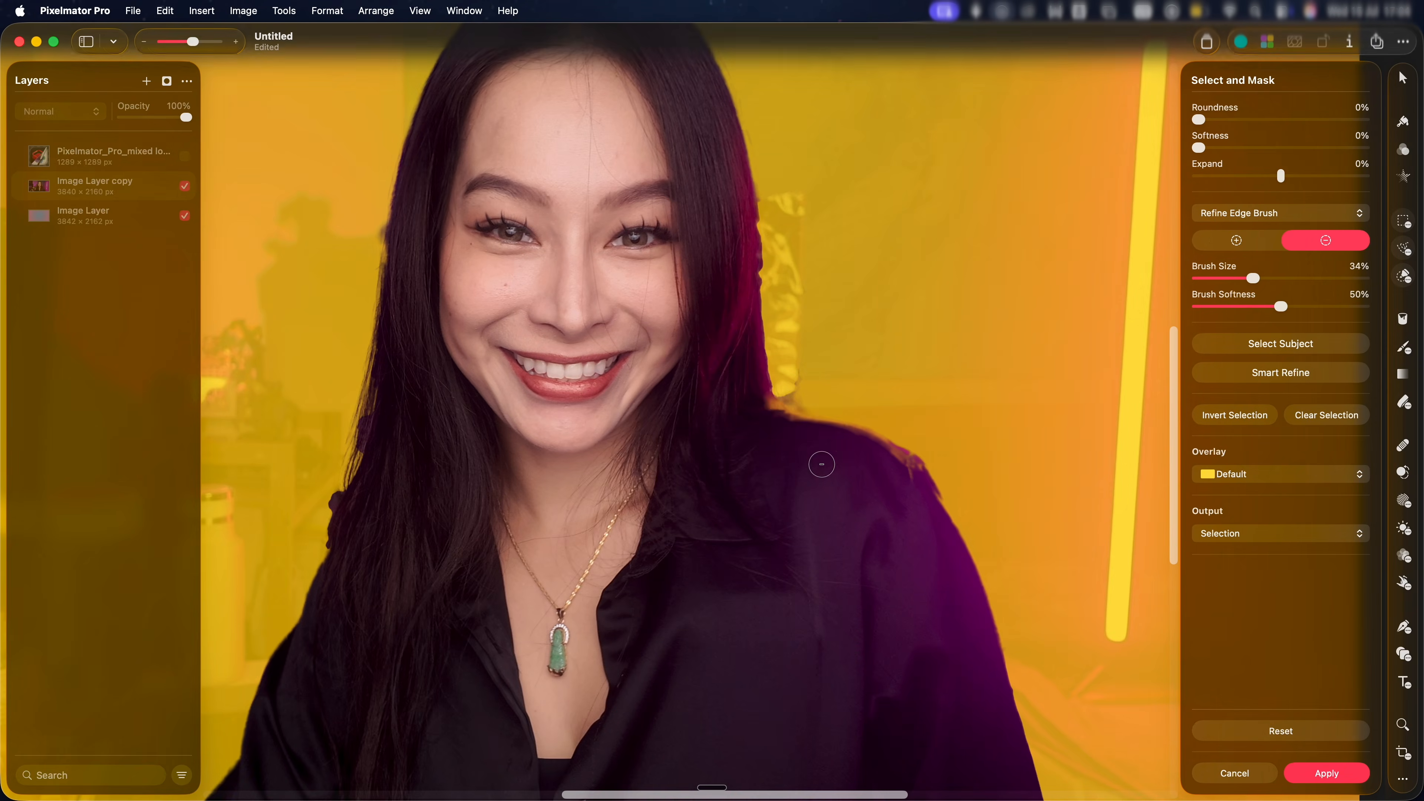
pyautogui.moveTo(766, 392); pyautogui.dragTo(787, 422)
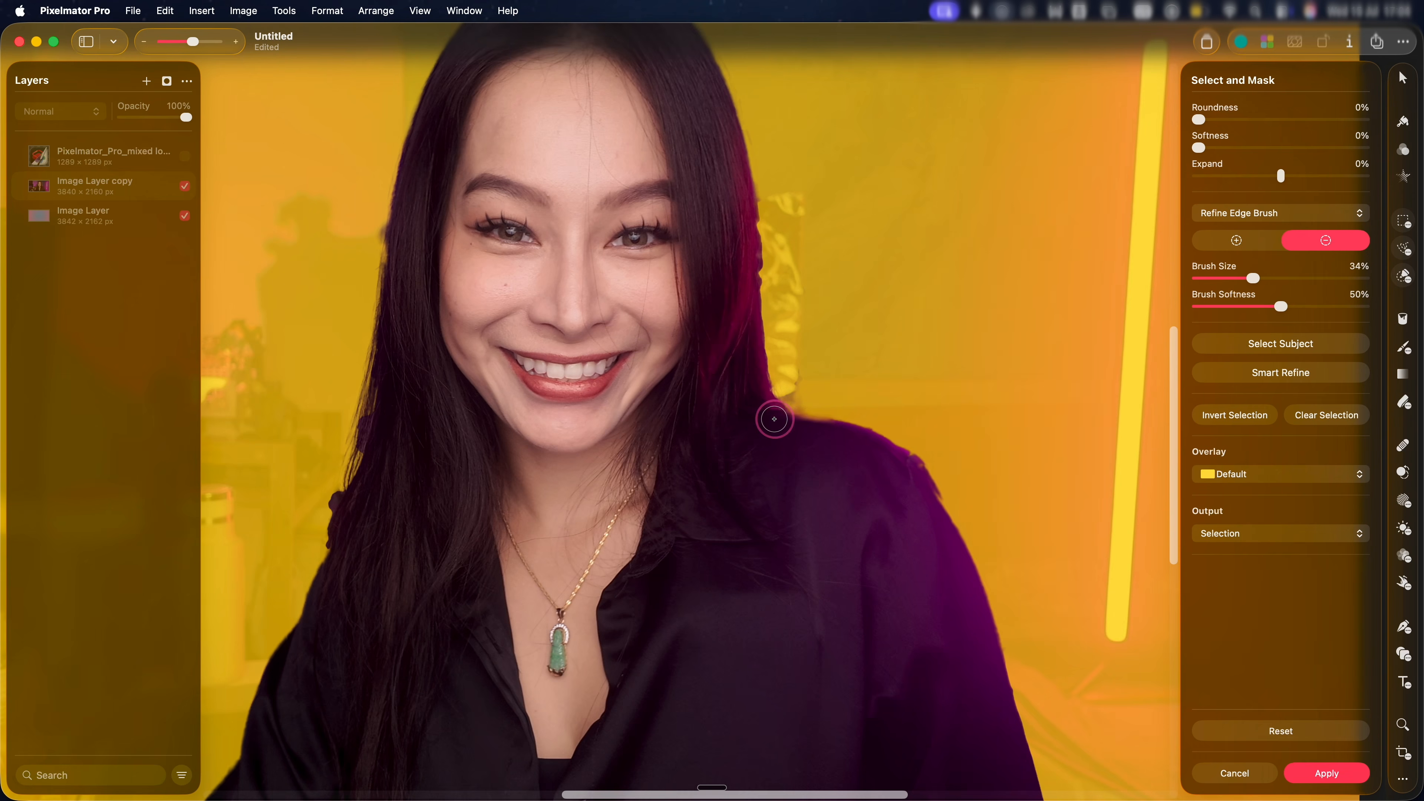
# Remove leftover background beside the left hair edge, show the logo layer, and open Color Adjustments
pyautogui.moveTo(380, 220)
pyautogui.mouseDown()
pyautogui.moveTo(354, 414)
pyautogui.moveTo(343, 482)
pyautogui.mouseUp()
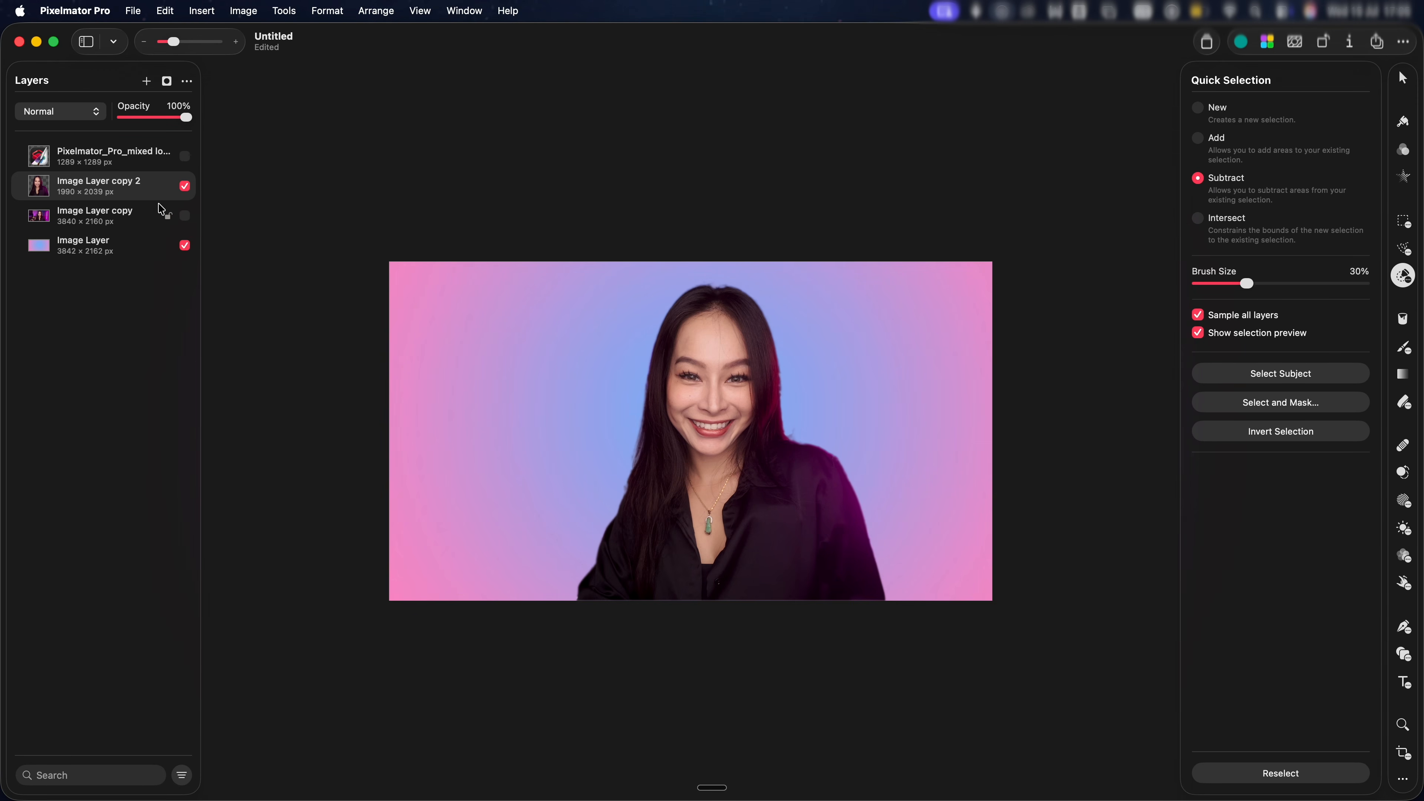
pyautogui.click(185, 158)
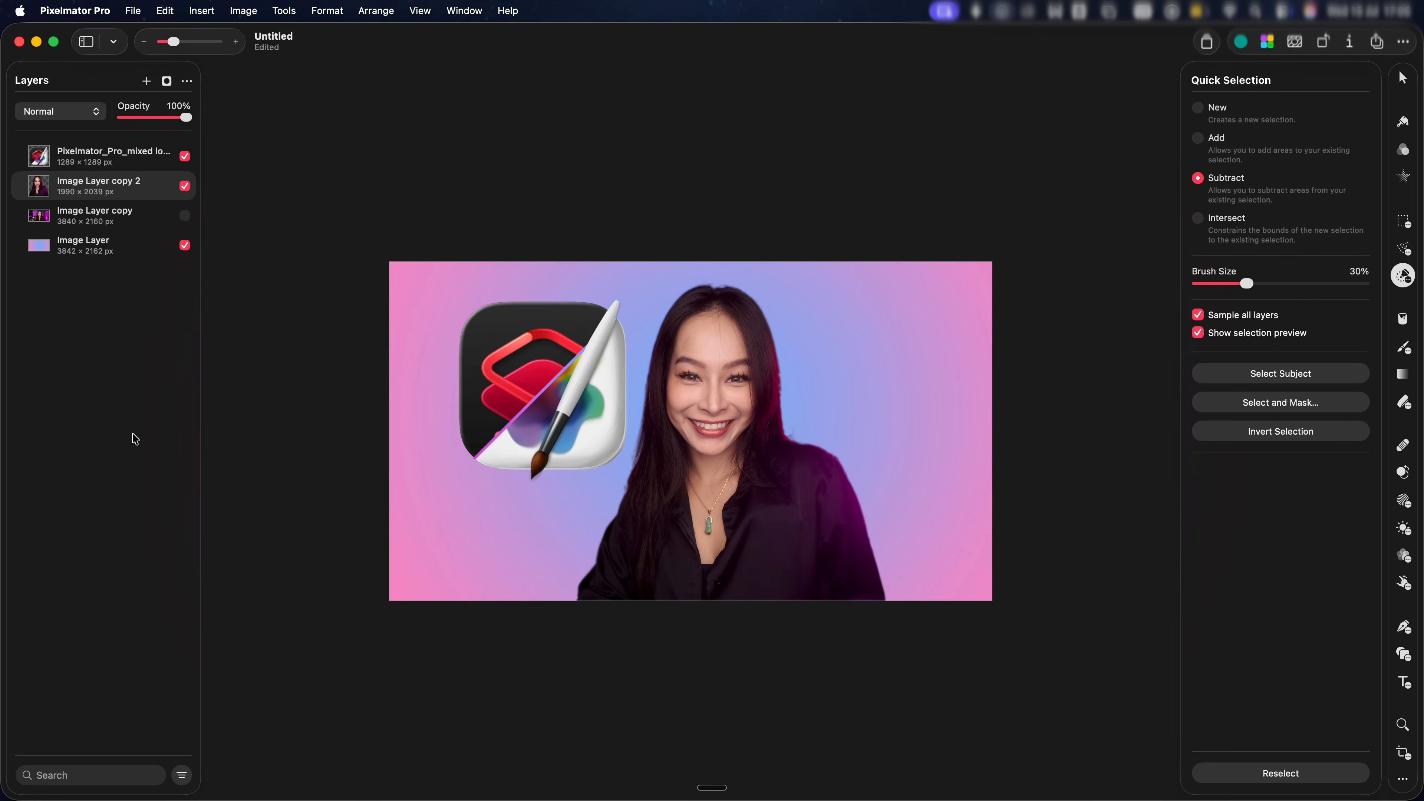
pyautogui.click(1405, 159)
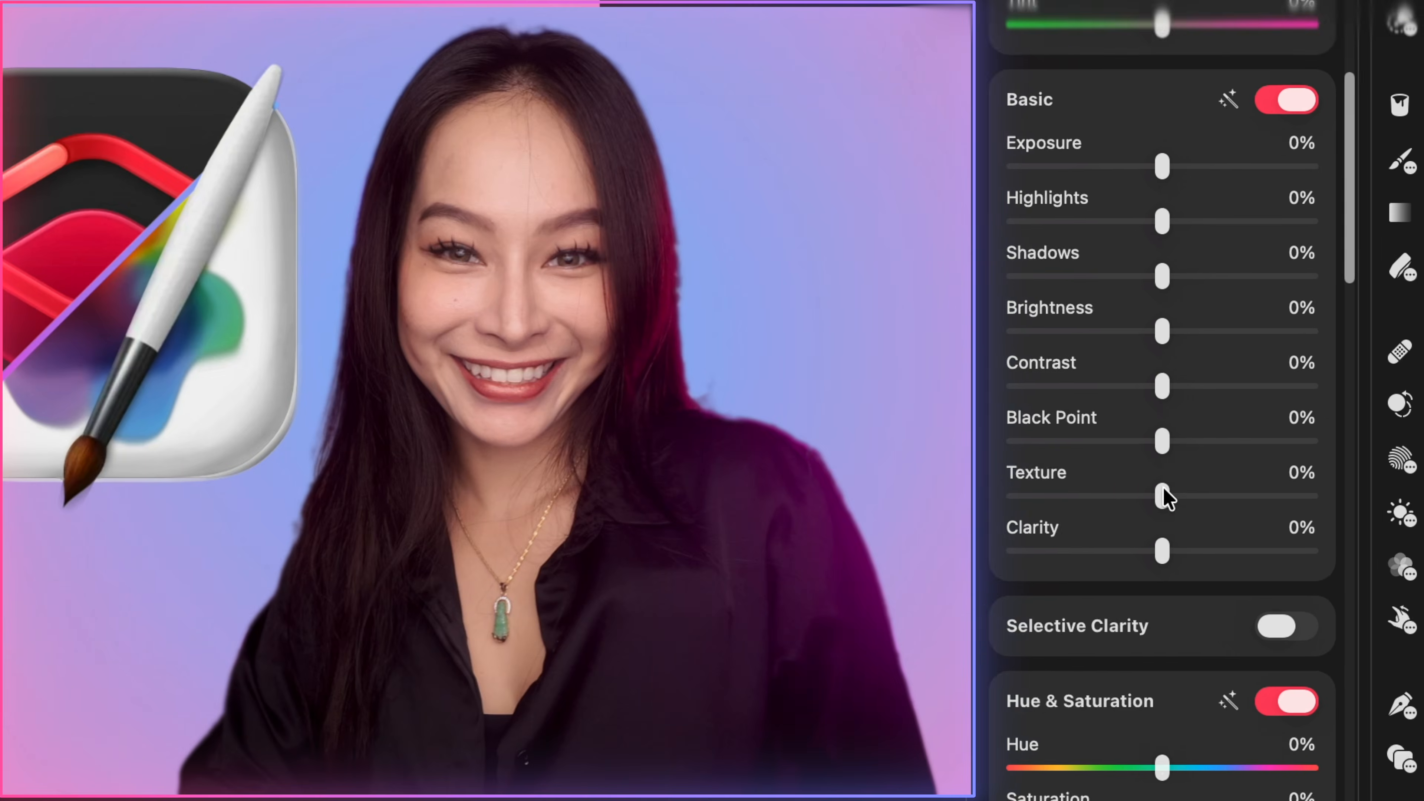
# Give the portrait Texture -51%, Clarity 23% and an S-shaped Curves adjustment
pyautogui.moveTo(1163, 496); pyautogui.dragTo(1103, 497)
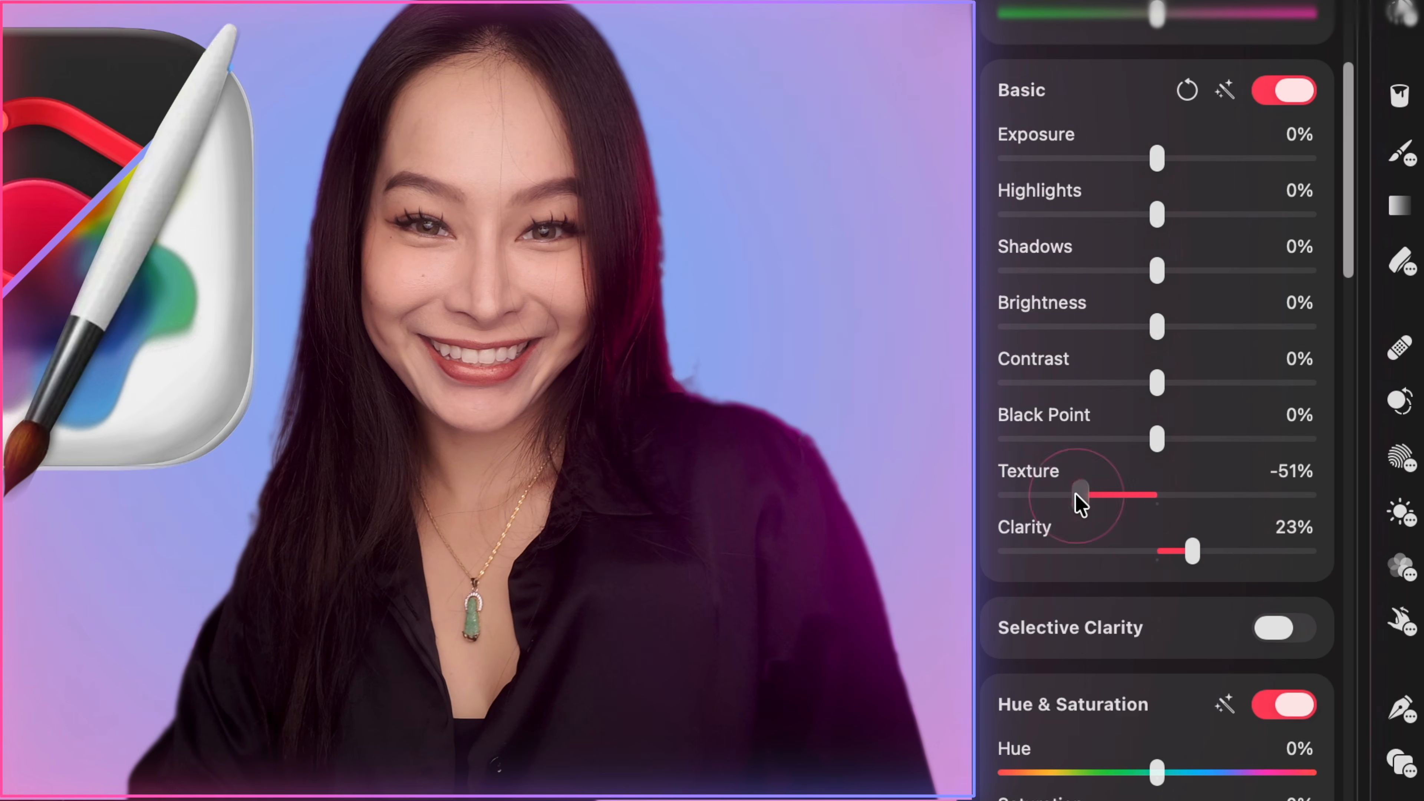
pyautogui.scroll(-15, 1074, 492)
pyautogui.scroll(-15, 1074, 492)
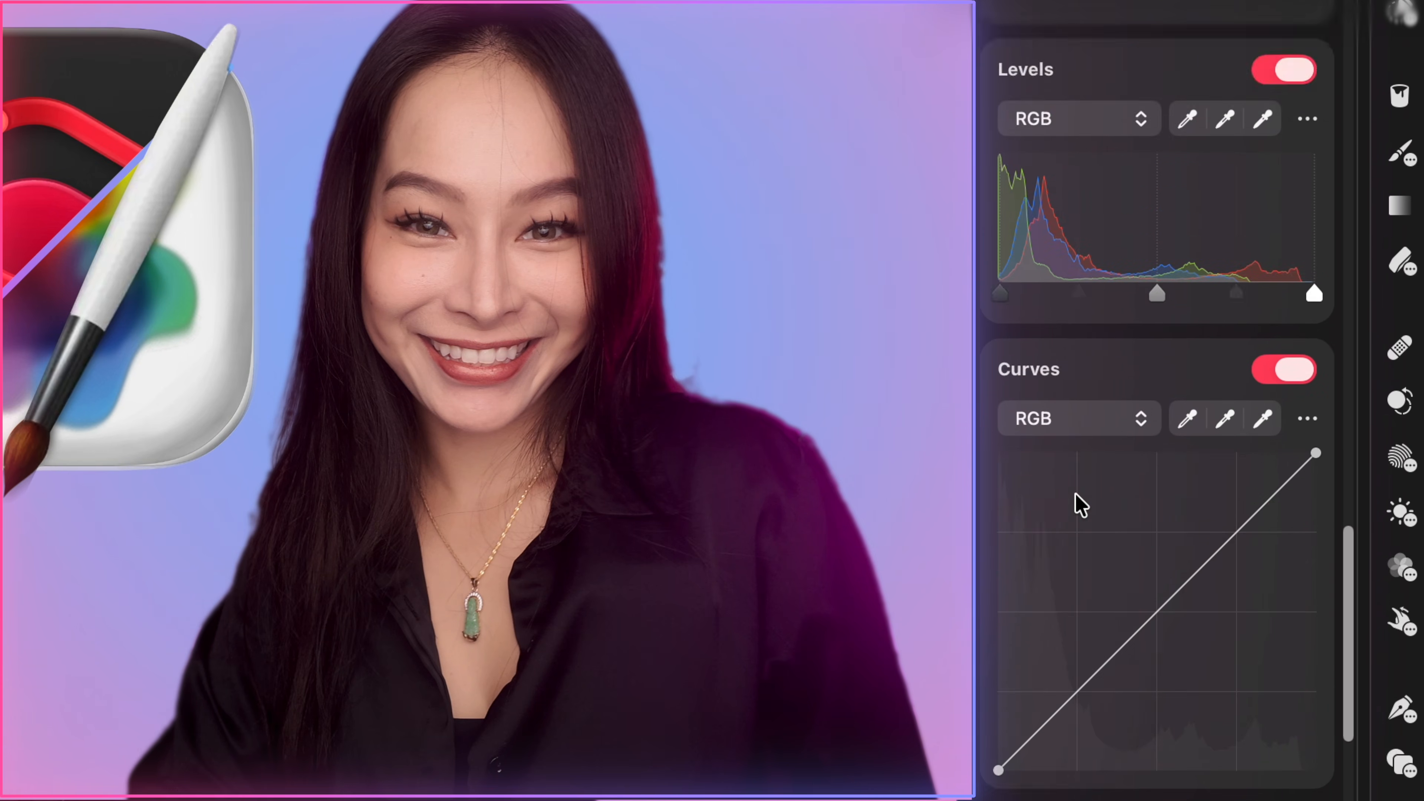
pyautogui.moveTo(1237, 468); pyautogui.dragTo(1235, 453)
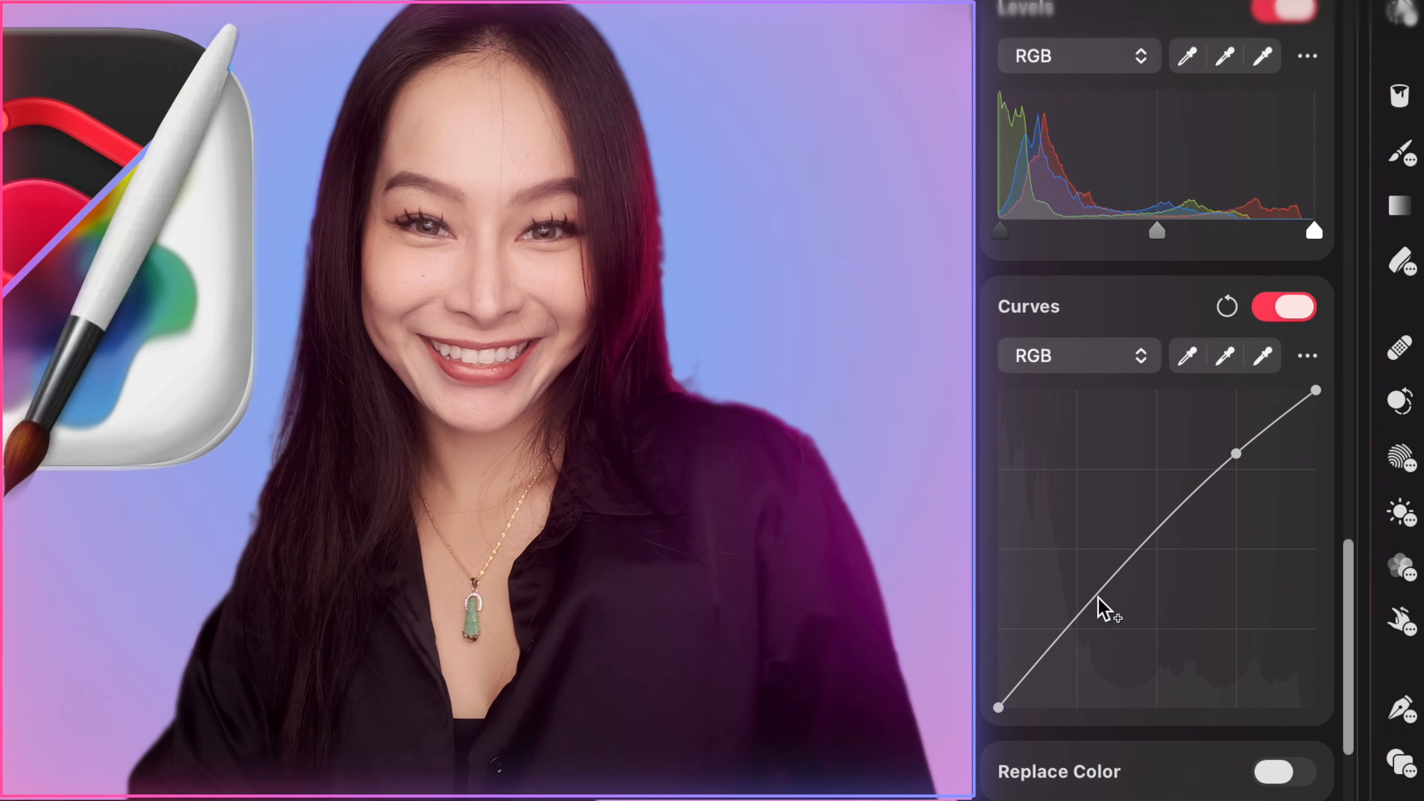
pyautogui.click(1092, 616)
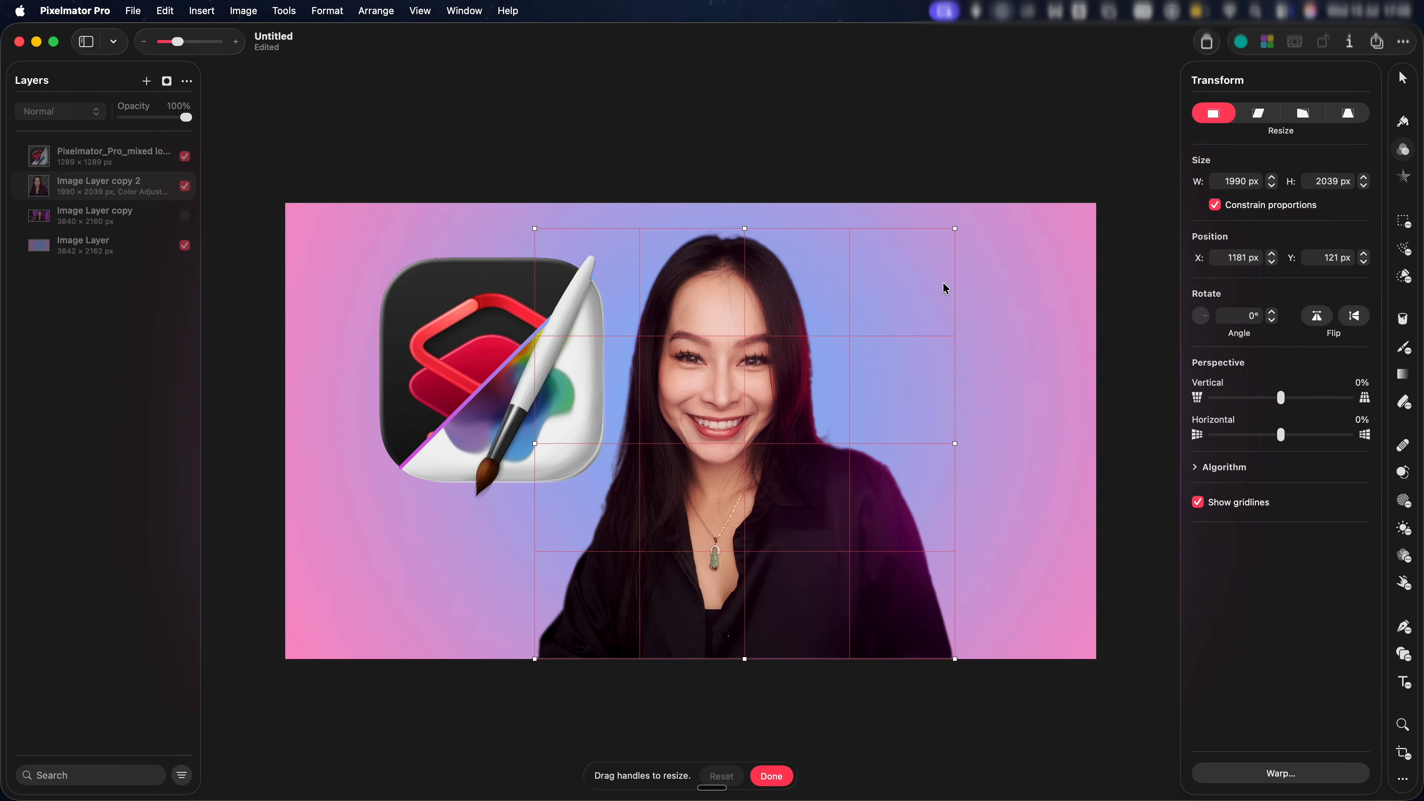
pyautogui.click(954, 230)
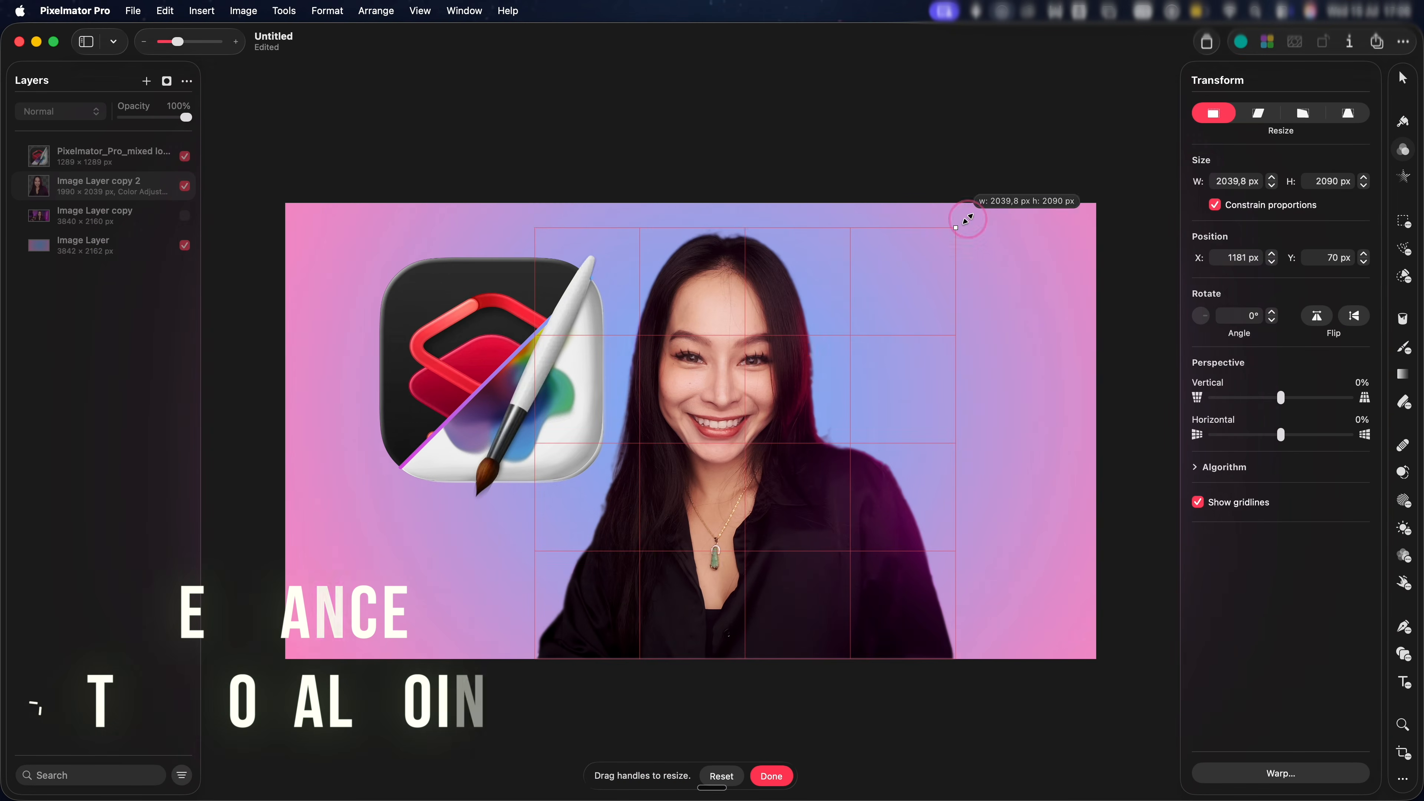
# Enlarge the portrait layer and move it right and down
pyautogui.moveTo(953, 230); pyautogui.dragTo(1026, 168)
pyautogui.moveTo(780, 344); pyautogui.dragTo(849, 365)
pyautogui.press('Return')
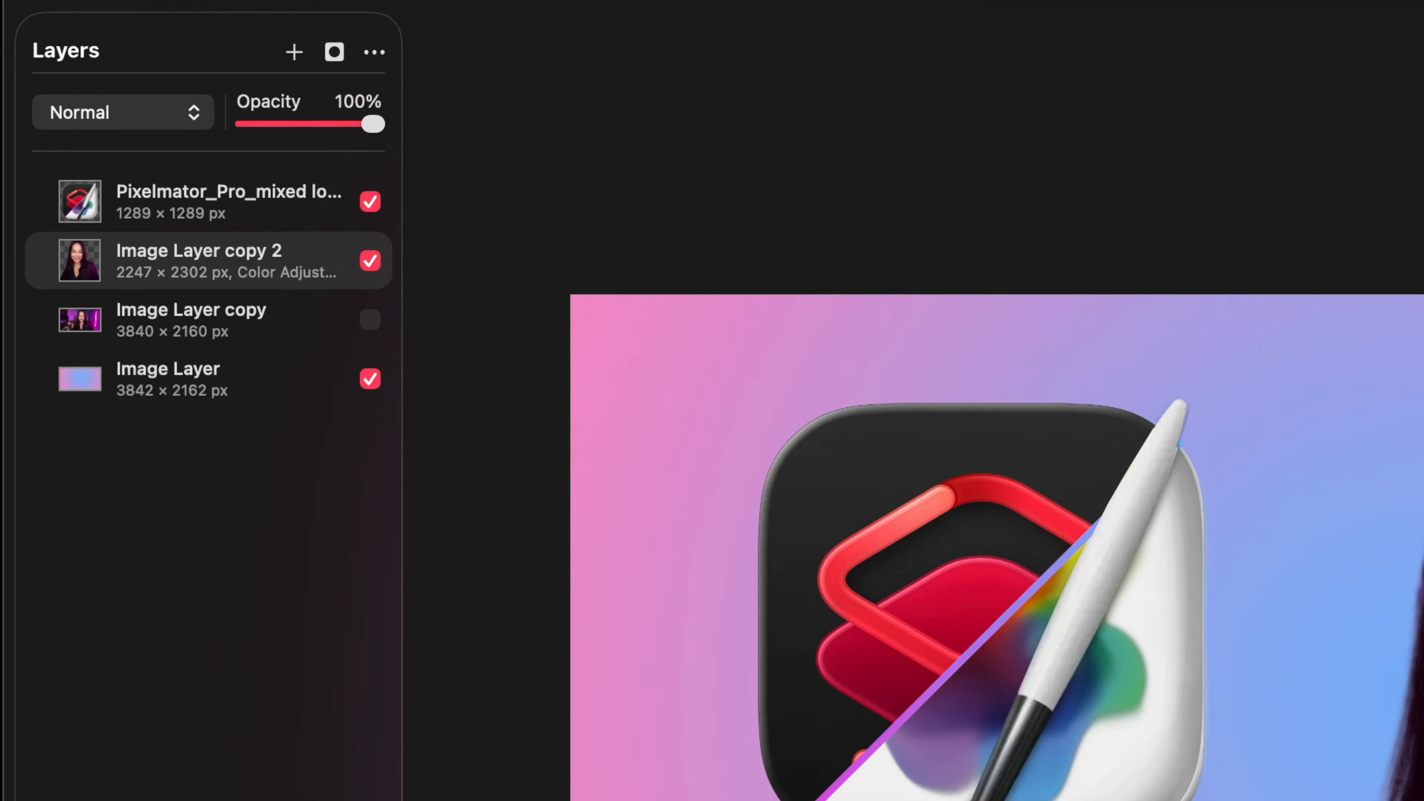
# Duplicate the portrait layer and give the lower copy a solid pink fill style
pyautogui.press('super+j')
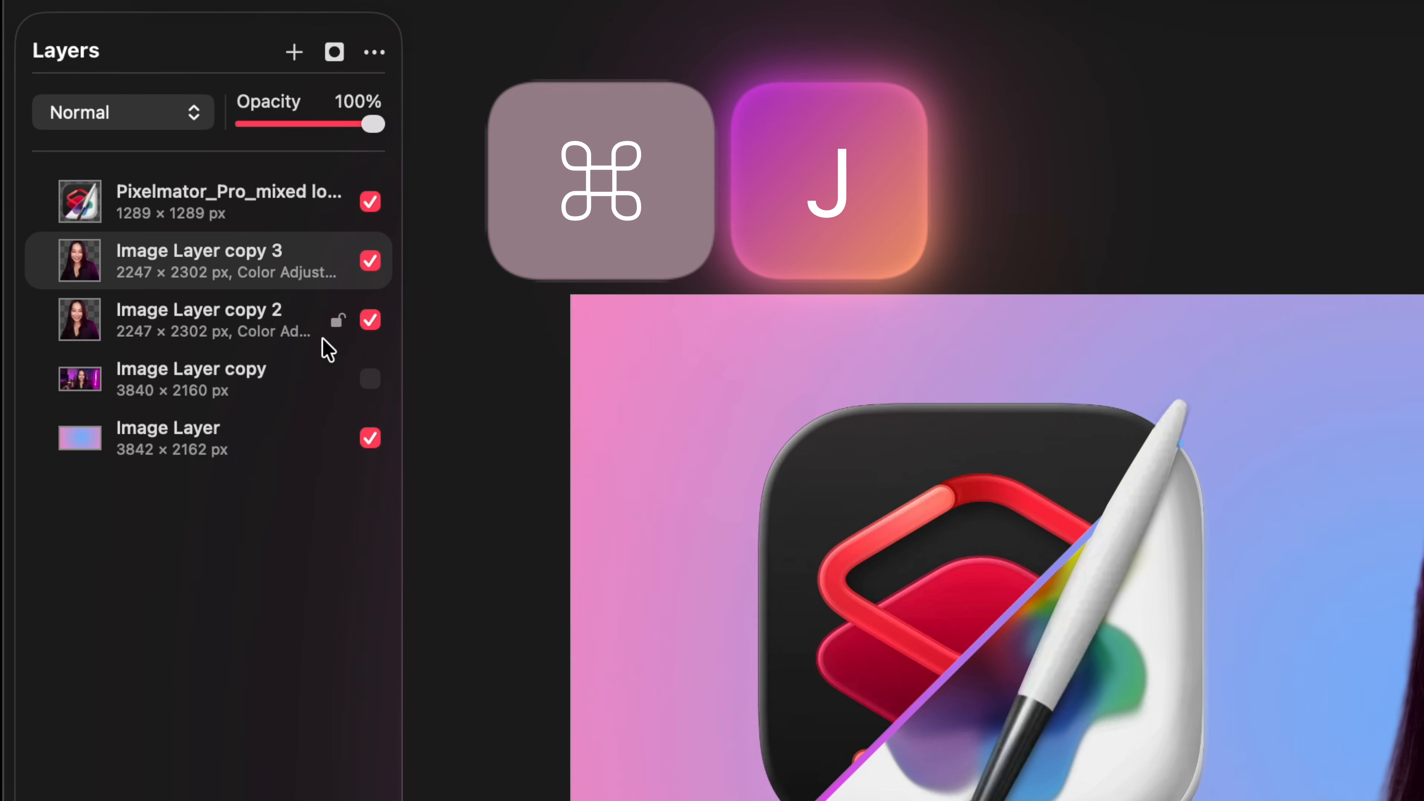
pyautogui.click(269, 333)
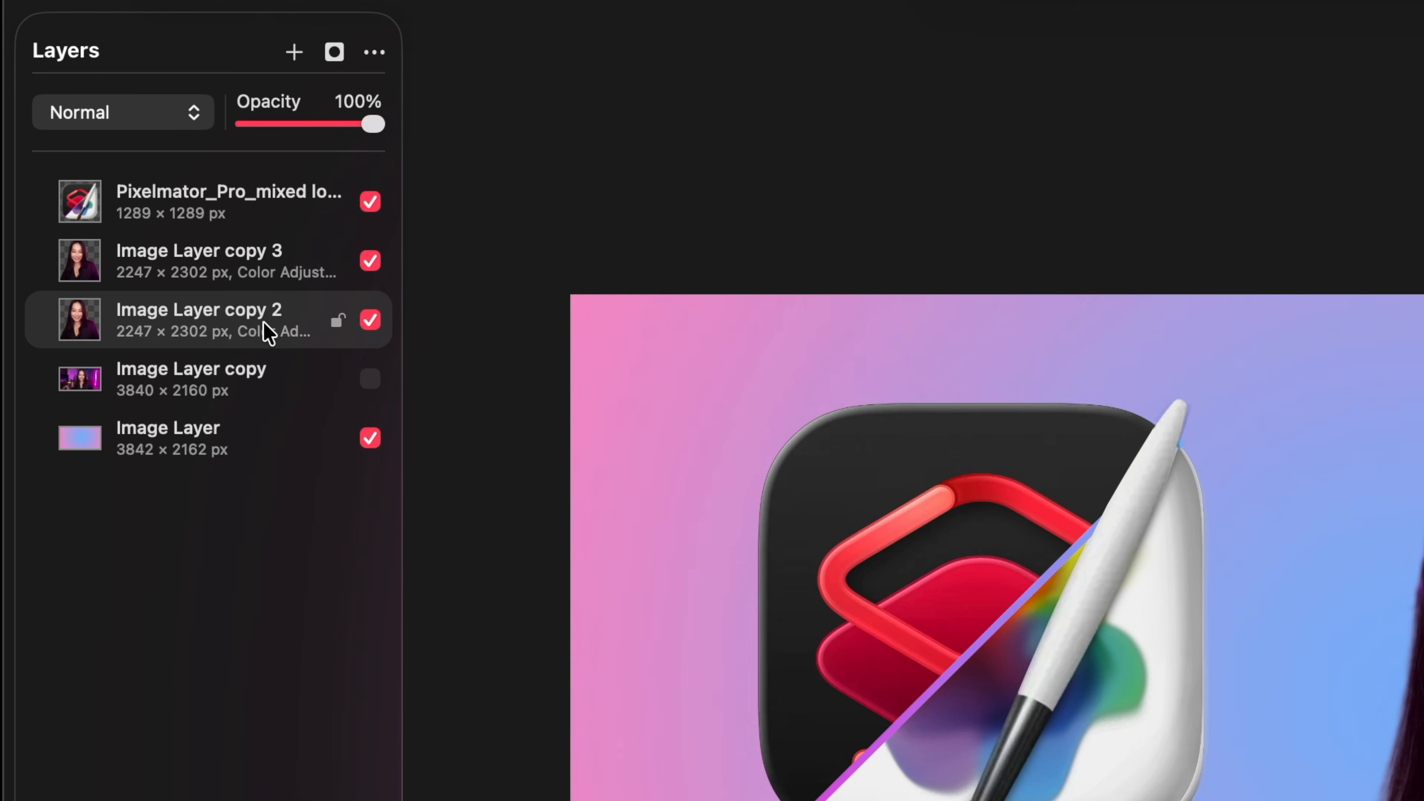
pyautogui.press('s')
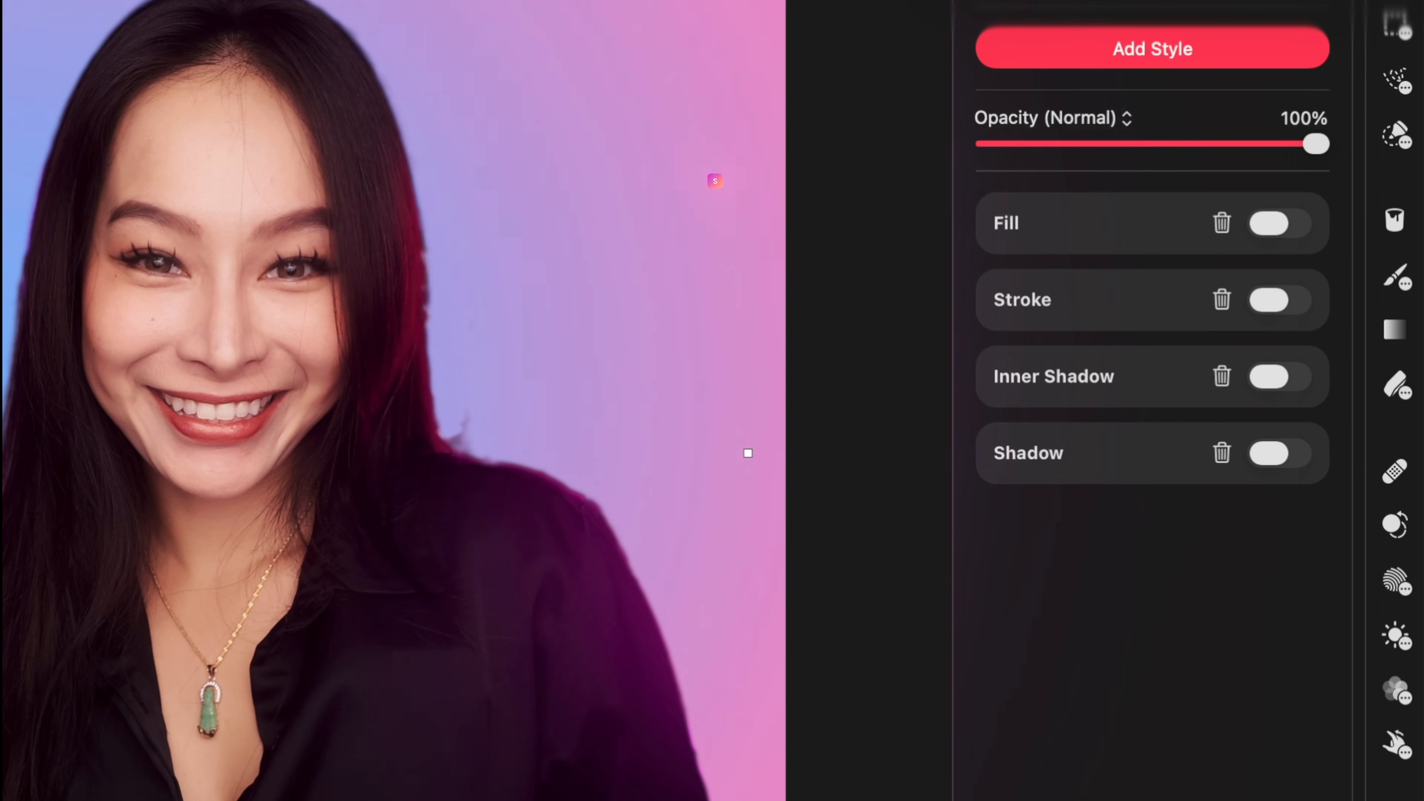
pyautogui.click(1291, 224)
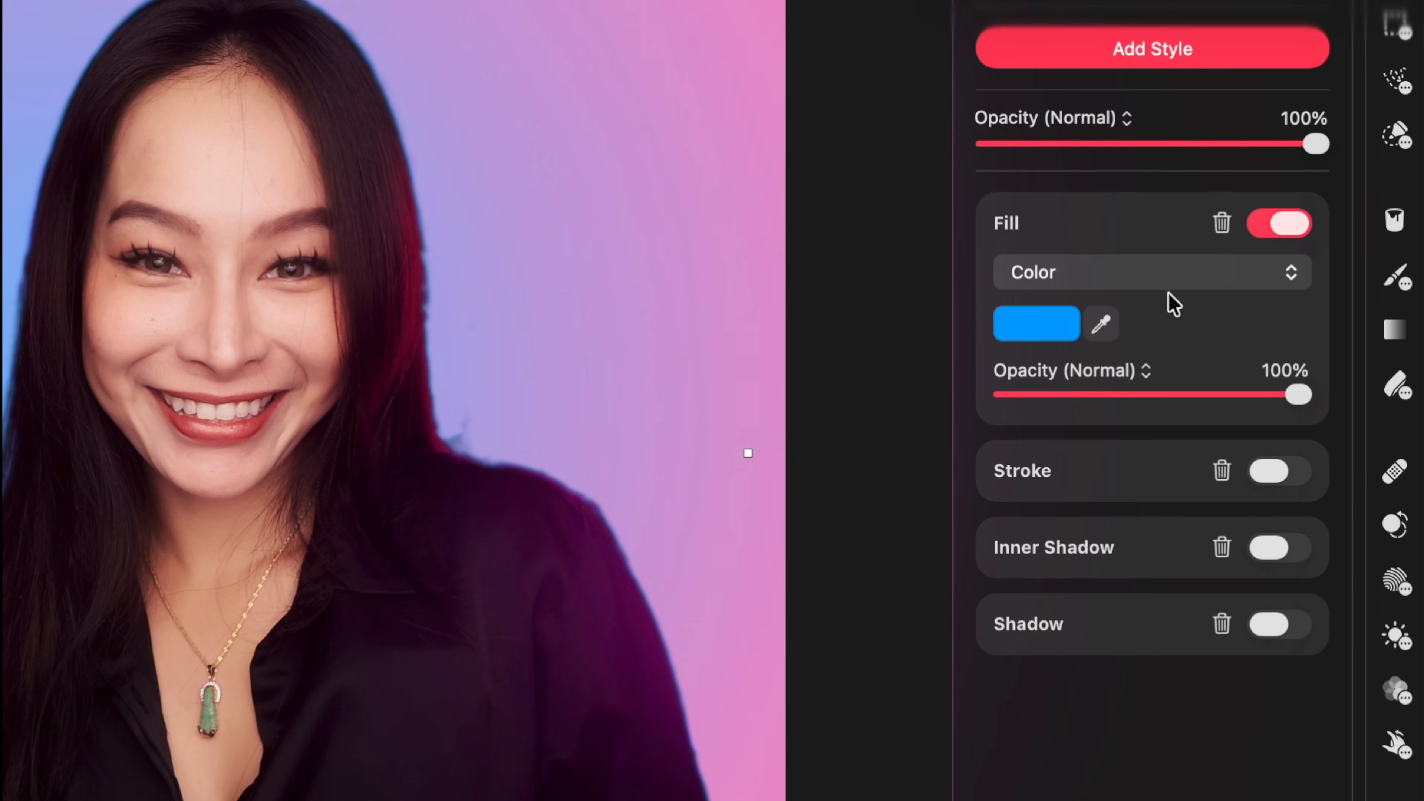
pyautogui.click(1067, 323)
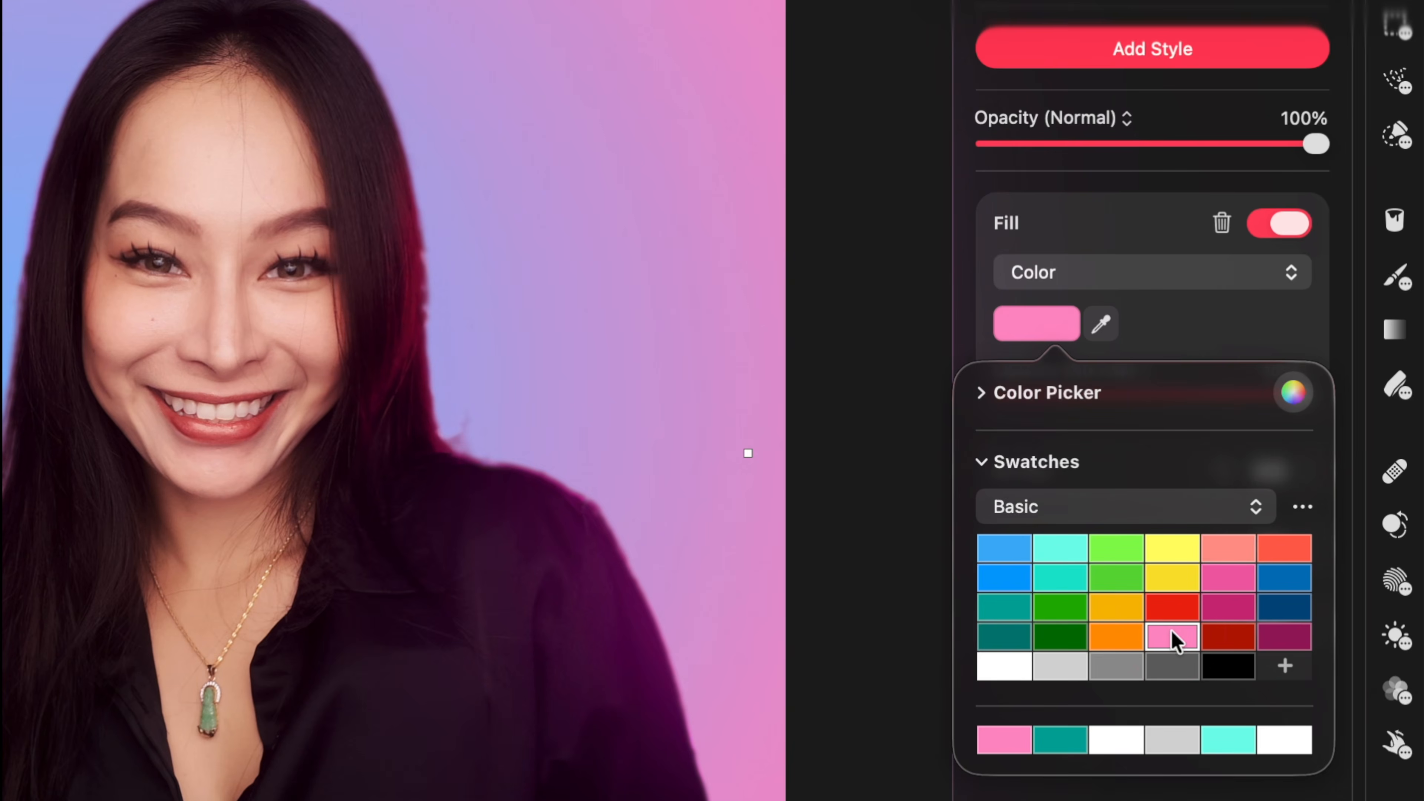
# Add a 52.3 px Gaussian blur to the pink copy and set its blend mode to Linear Dodge
pyautogui.press('f')
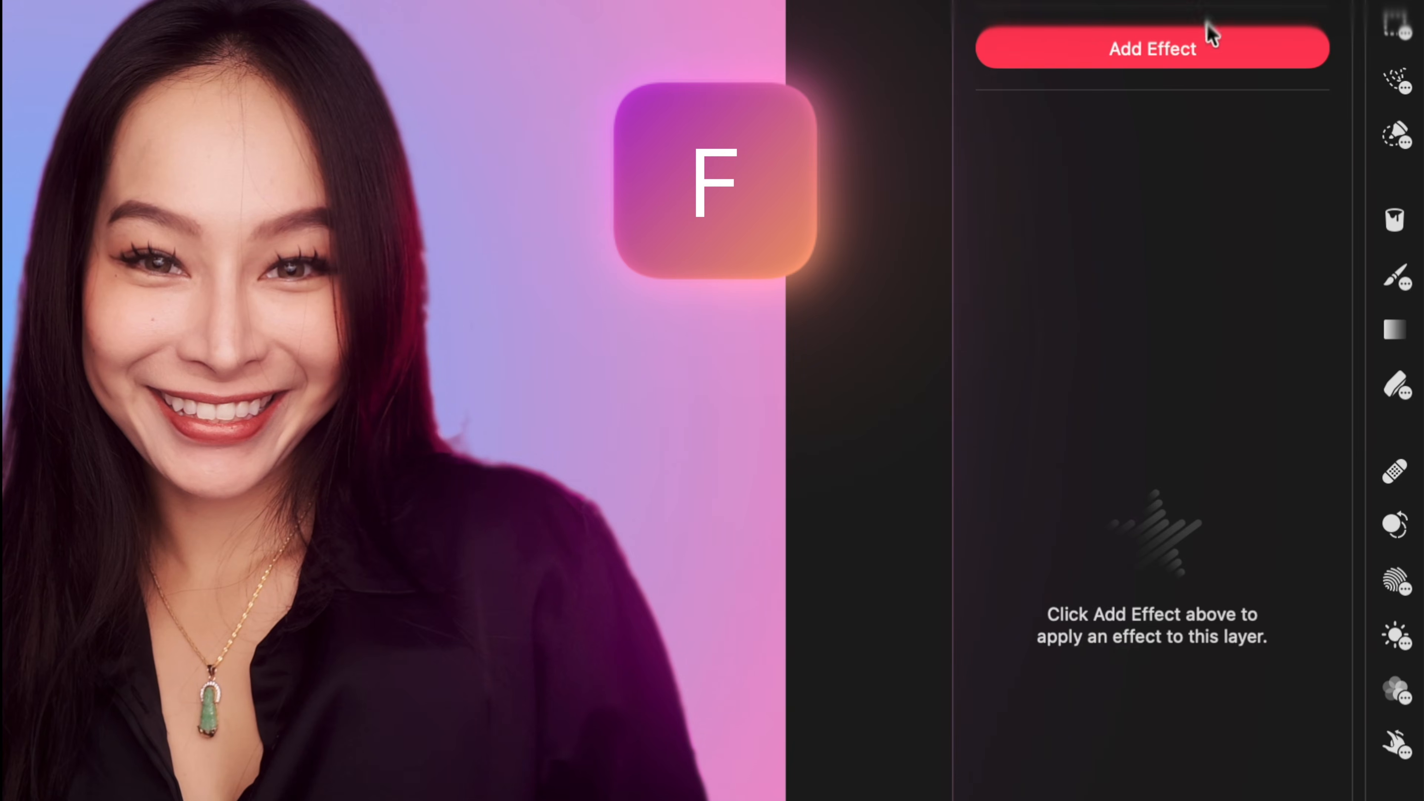
pyautogui.click(1178, 48)
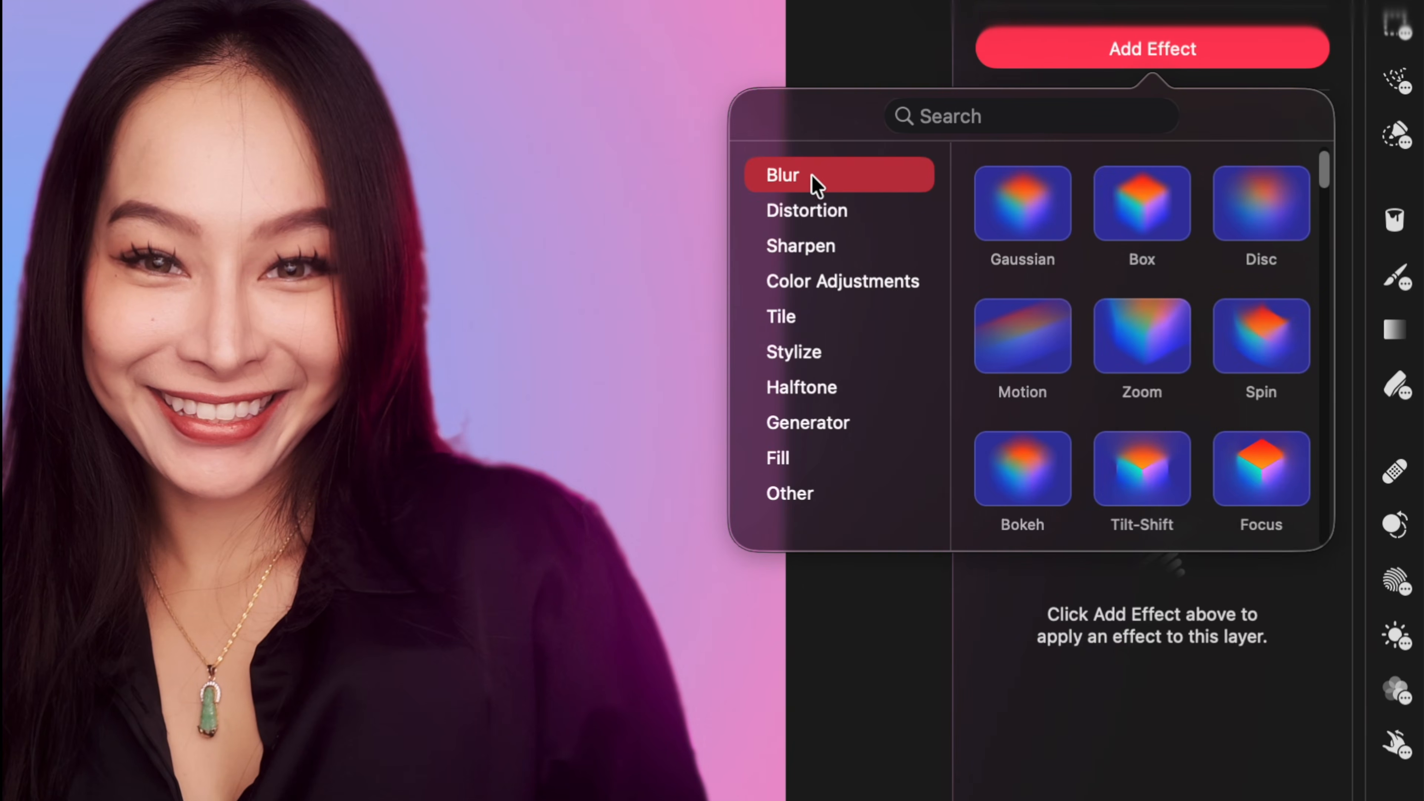
pyautogui.click(1033, 215)
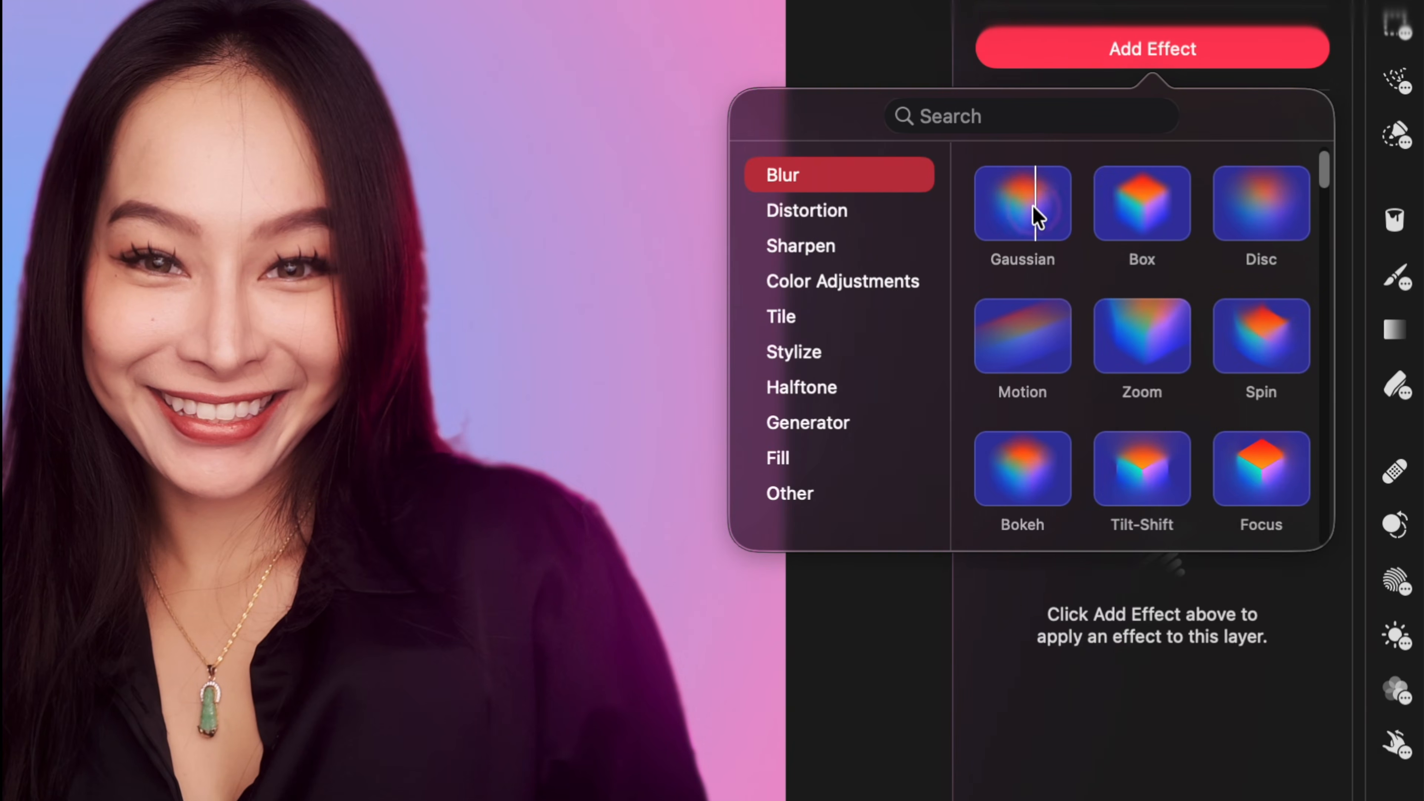
pyautogui.click(1033, 214)
pyautogui.moveTo(1033, 214); pyautogui.dragTo(1126, 211)
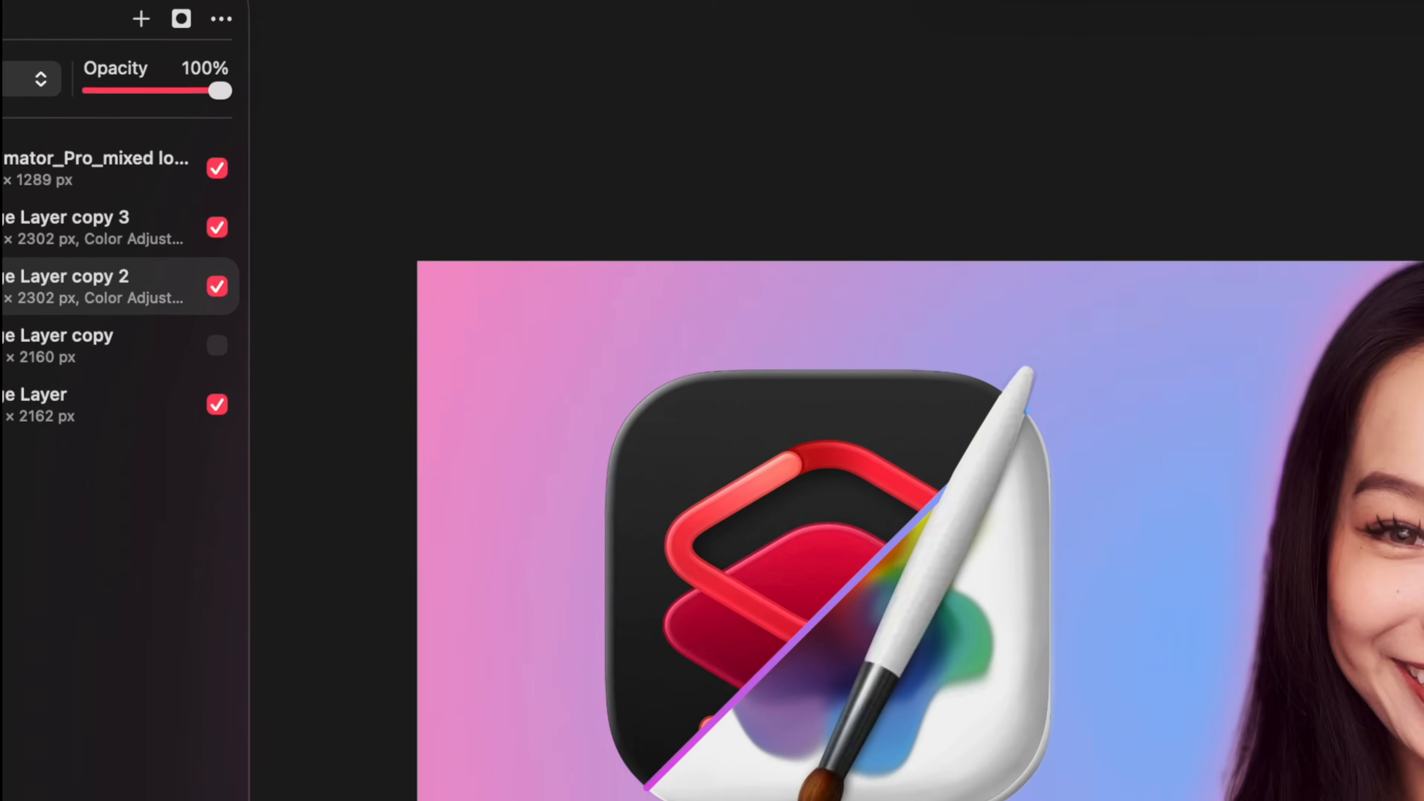
pyautogui.click(181, 116)
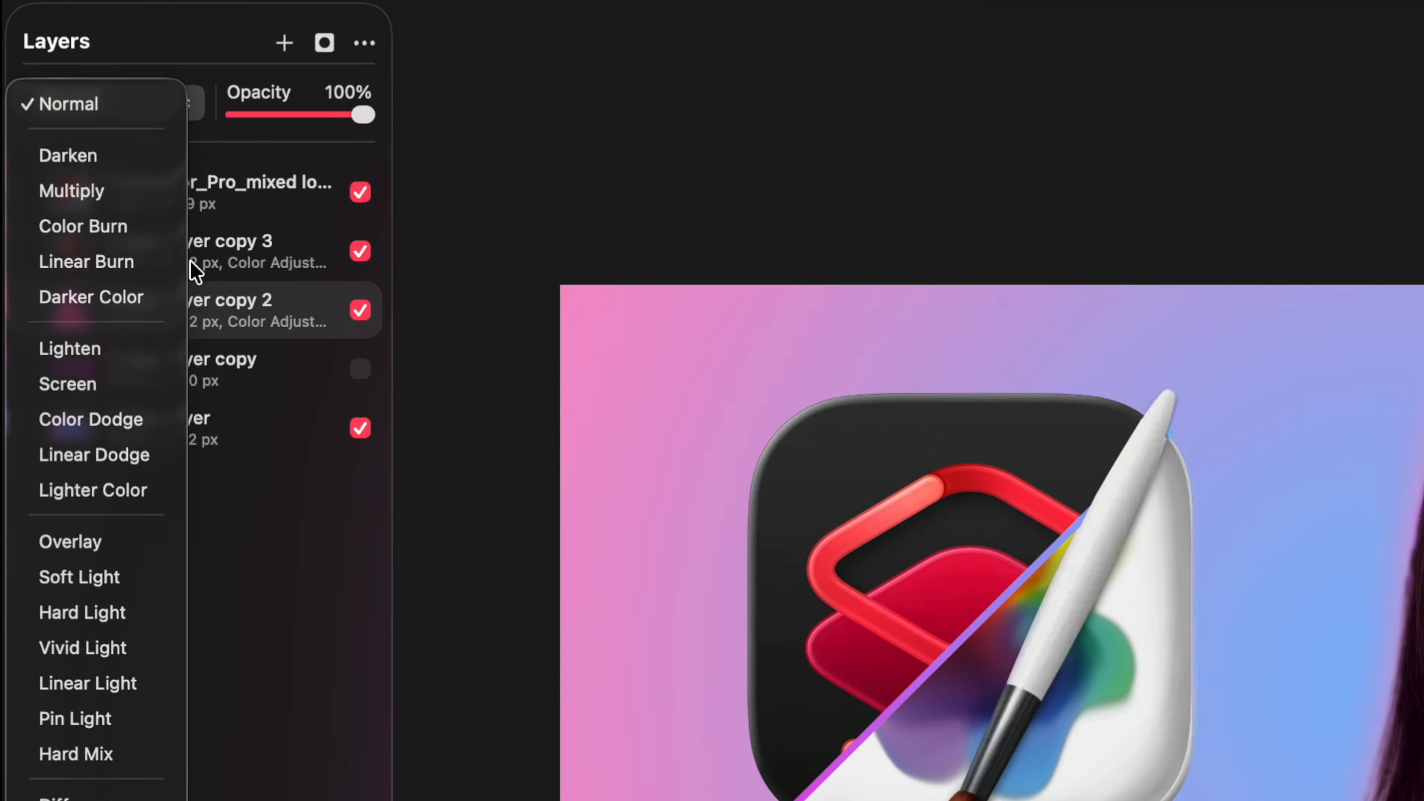
pyautogui.click(106, 465)
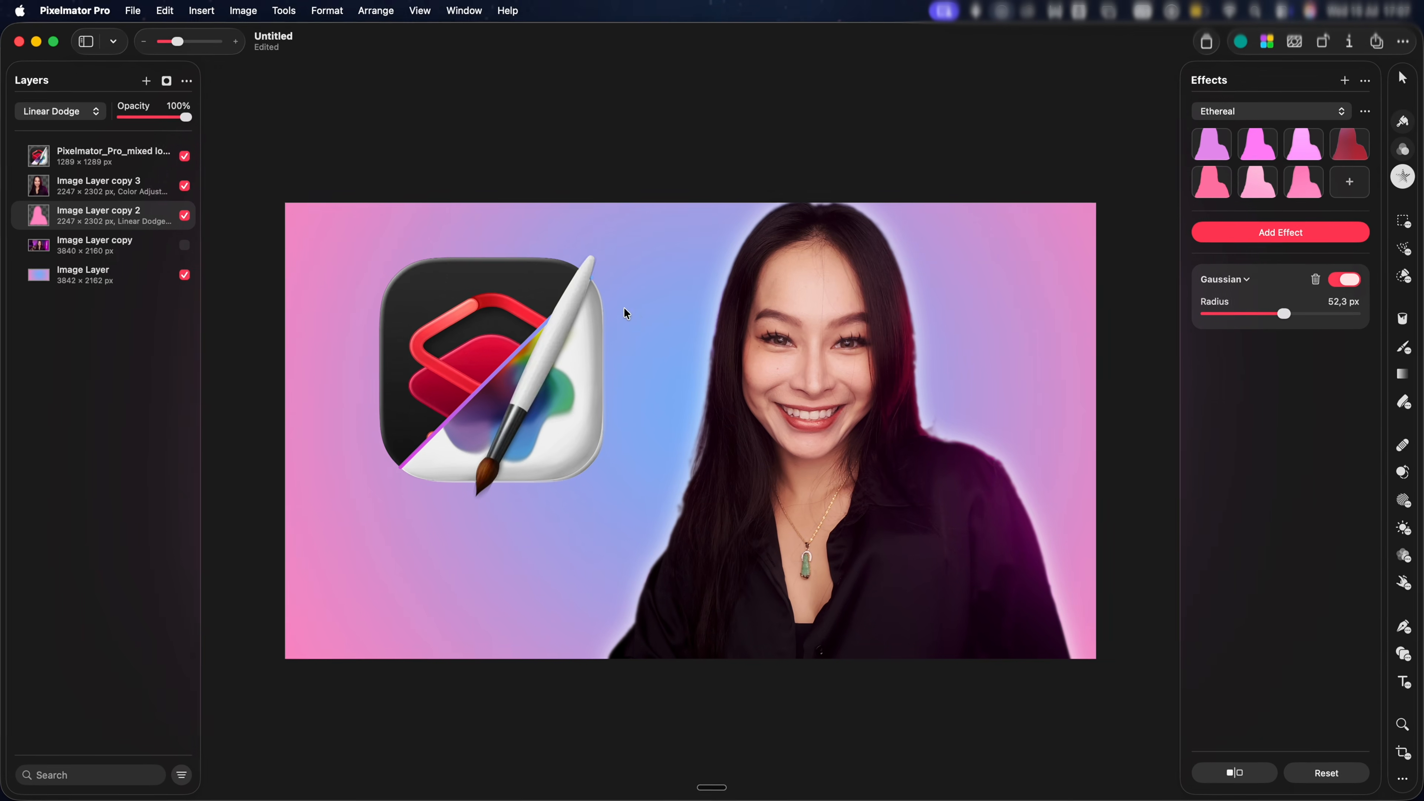
# Enlarge the glow layer to 2367 × 2425 px and shift it 90 px to the right
pyautogui.press('super+t')
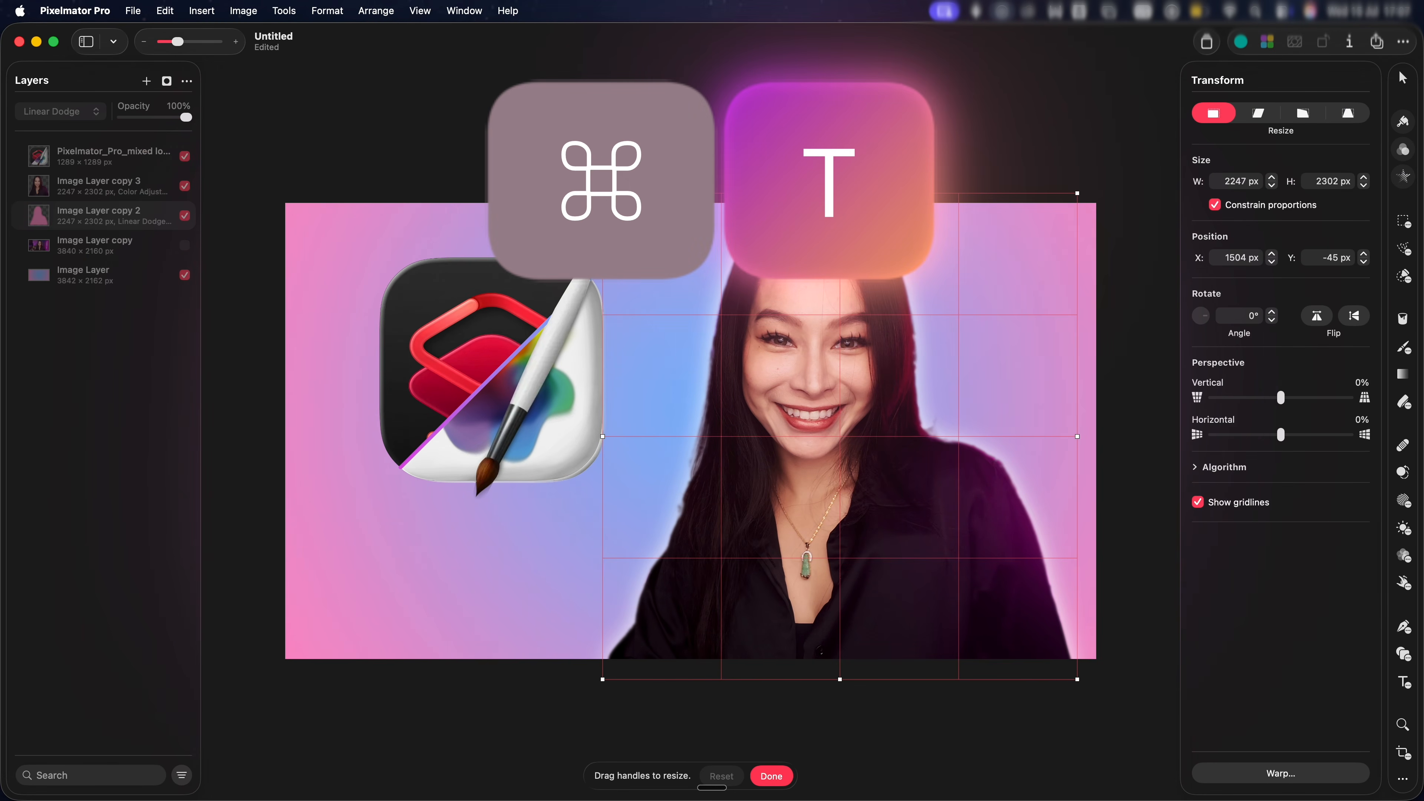
pyautogui.moveTo(603, 193); pyautogui.dragTo(562, 162)
pyautogui.moveTo(808, 300)
pyautogui.mouseDown()
pyautogui.moveTo(828, 299)
pyautogui.moveTo(817, 296)
pyautogui.mouseUp()
pyautogui.click(1403, 123)
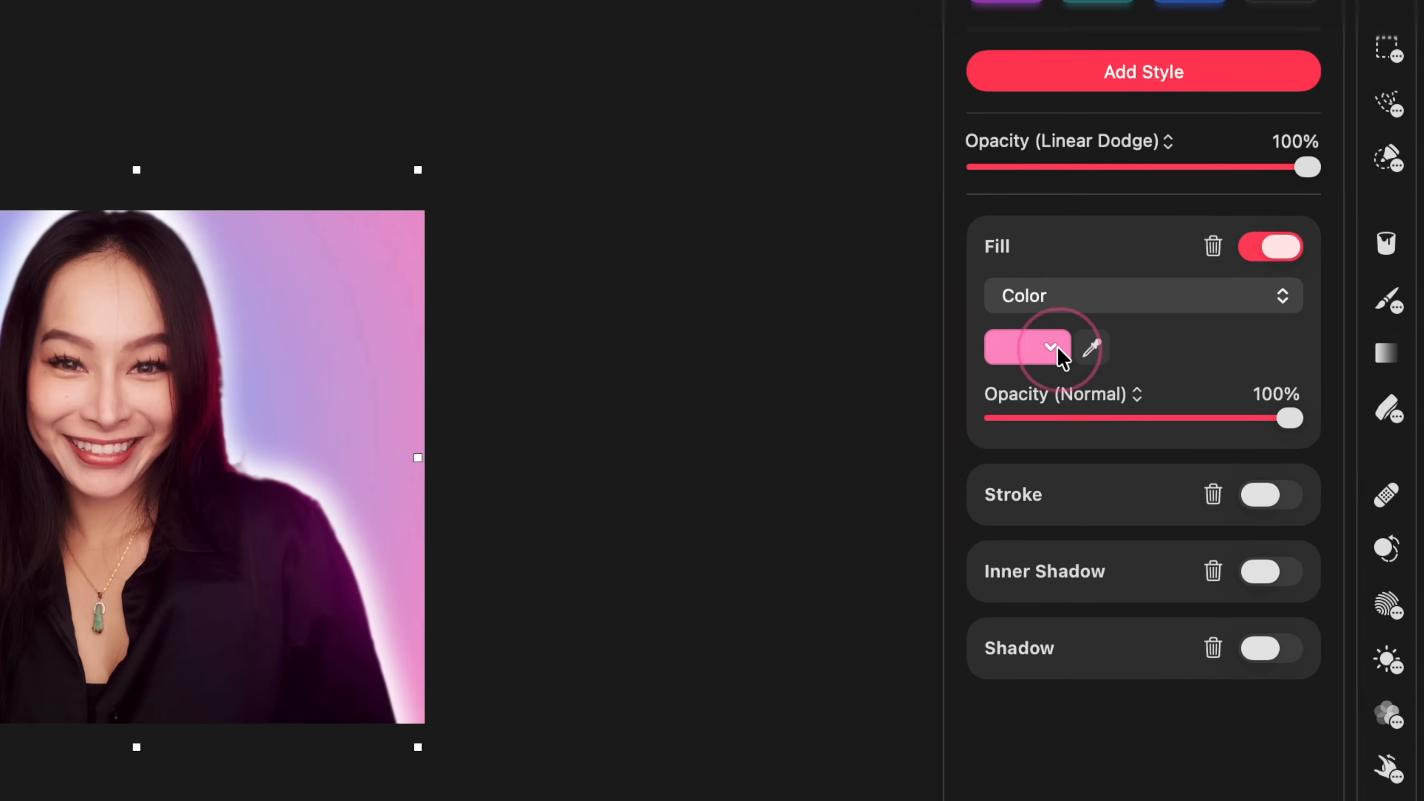
# Recolour the glow fill dark blue, set it to Multiply, and bring its opacity to about 57%
pyautogui.click(1232, 370)
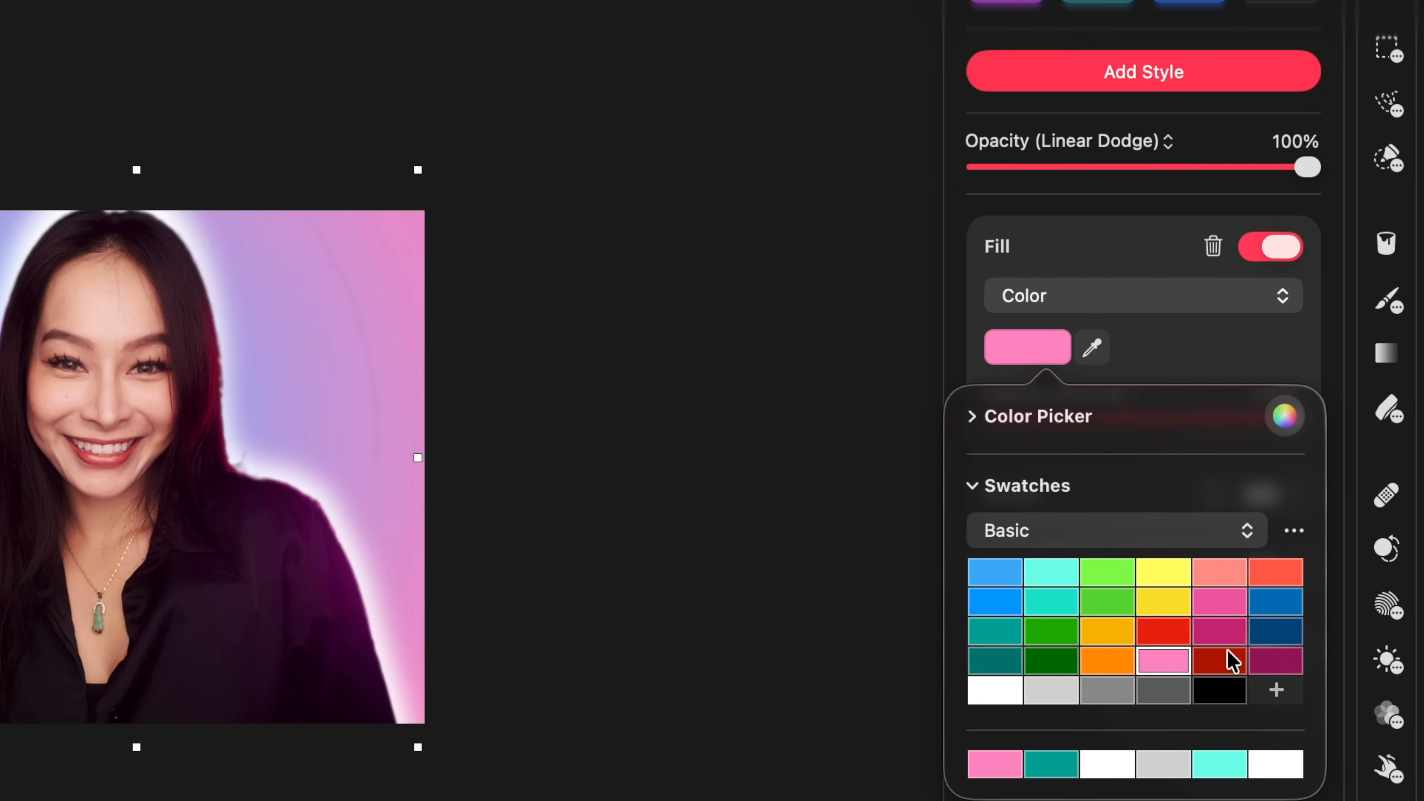
pyautogui.click(1274, 632)
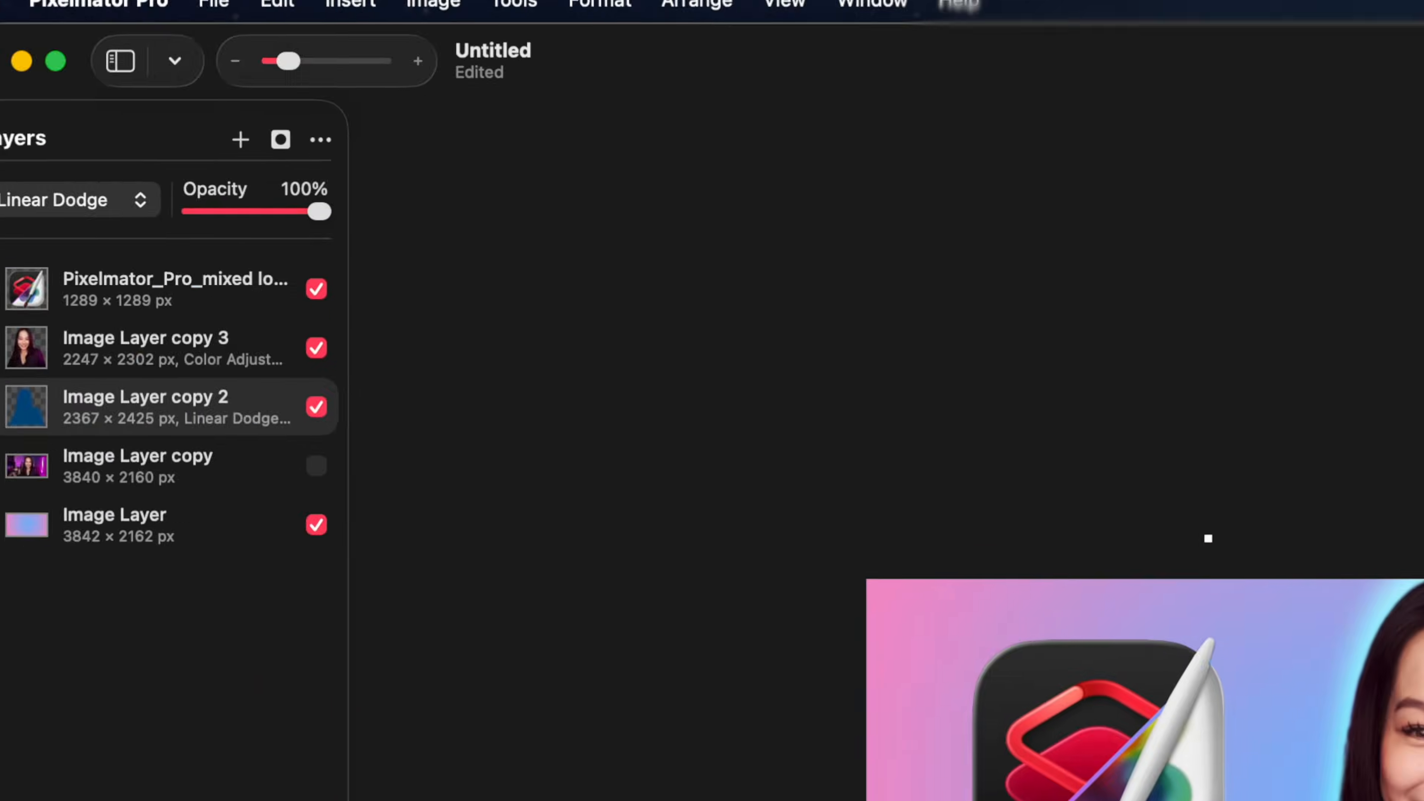
pyautogui.click(80, 197)
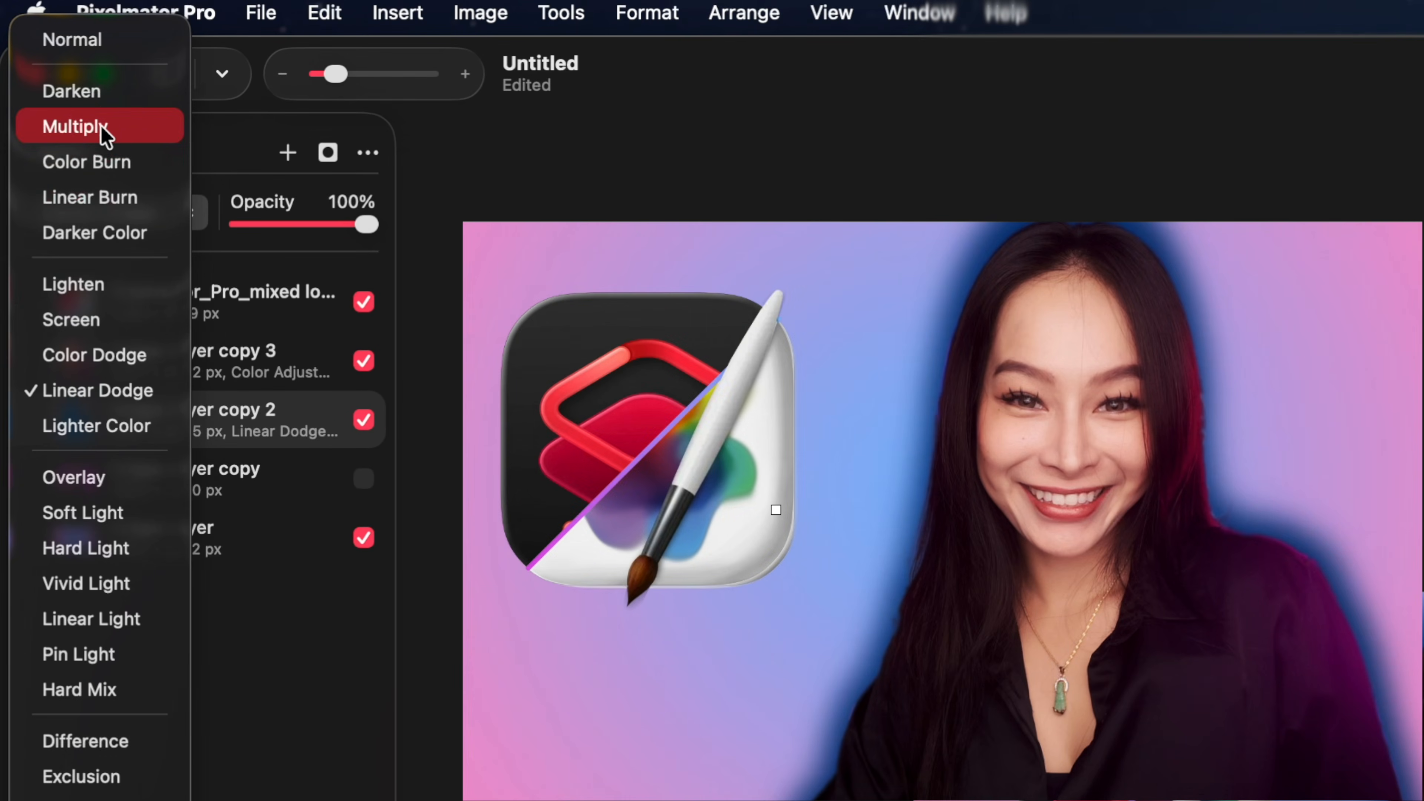
pyautogui.click(104, 135)
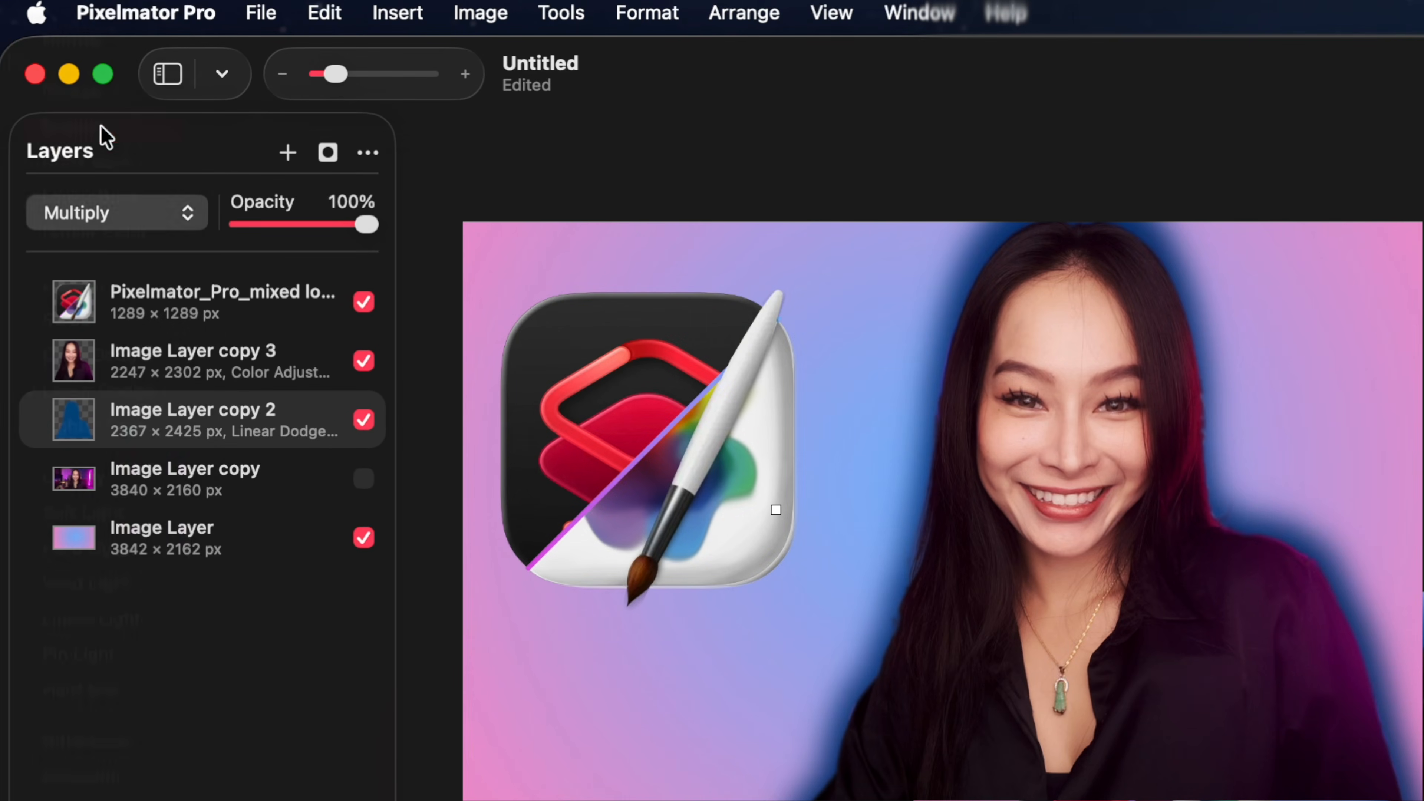
pyautogui.click(297, 226)
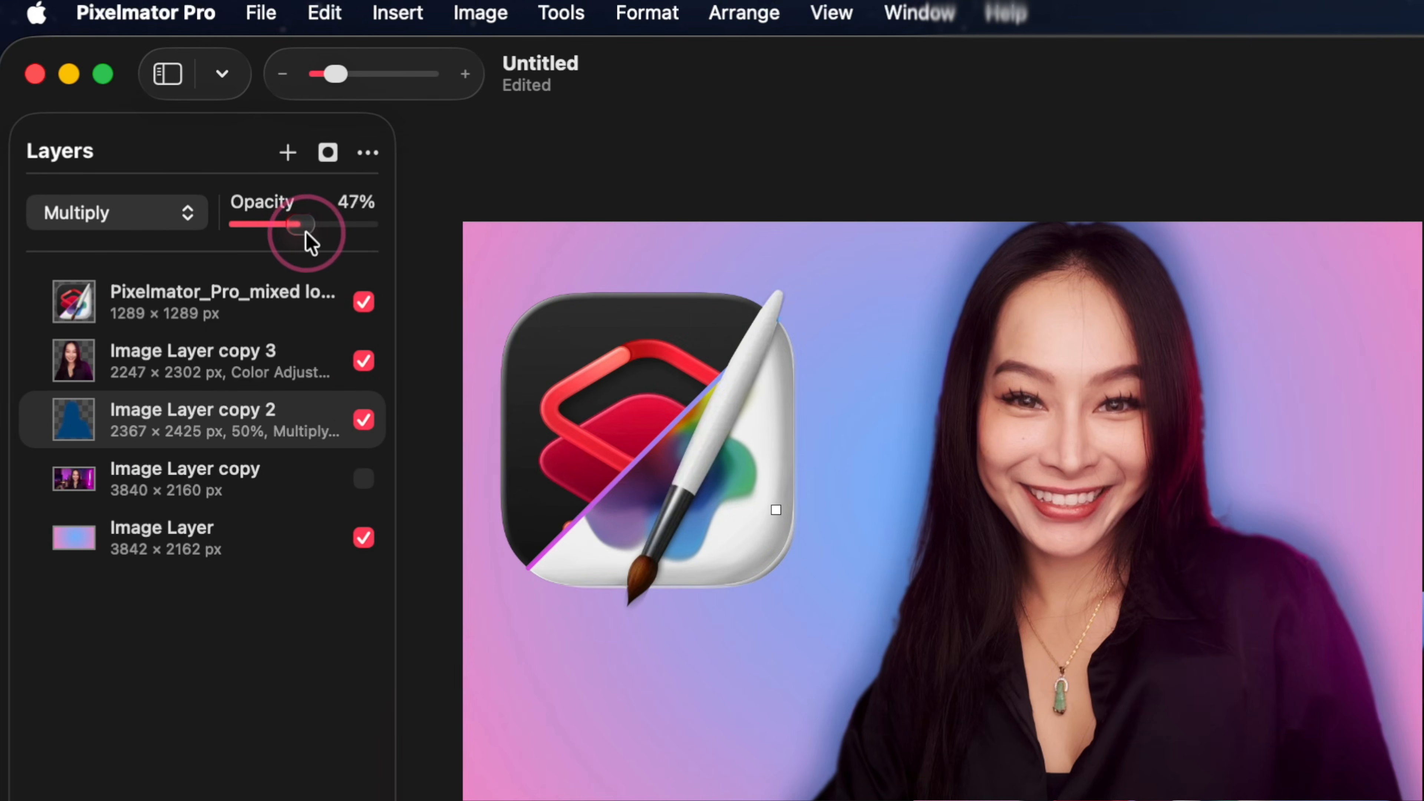
pyautogui.moveTo(292, 234); pyautogui.dragTo(316, 236)
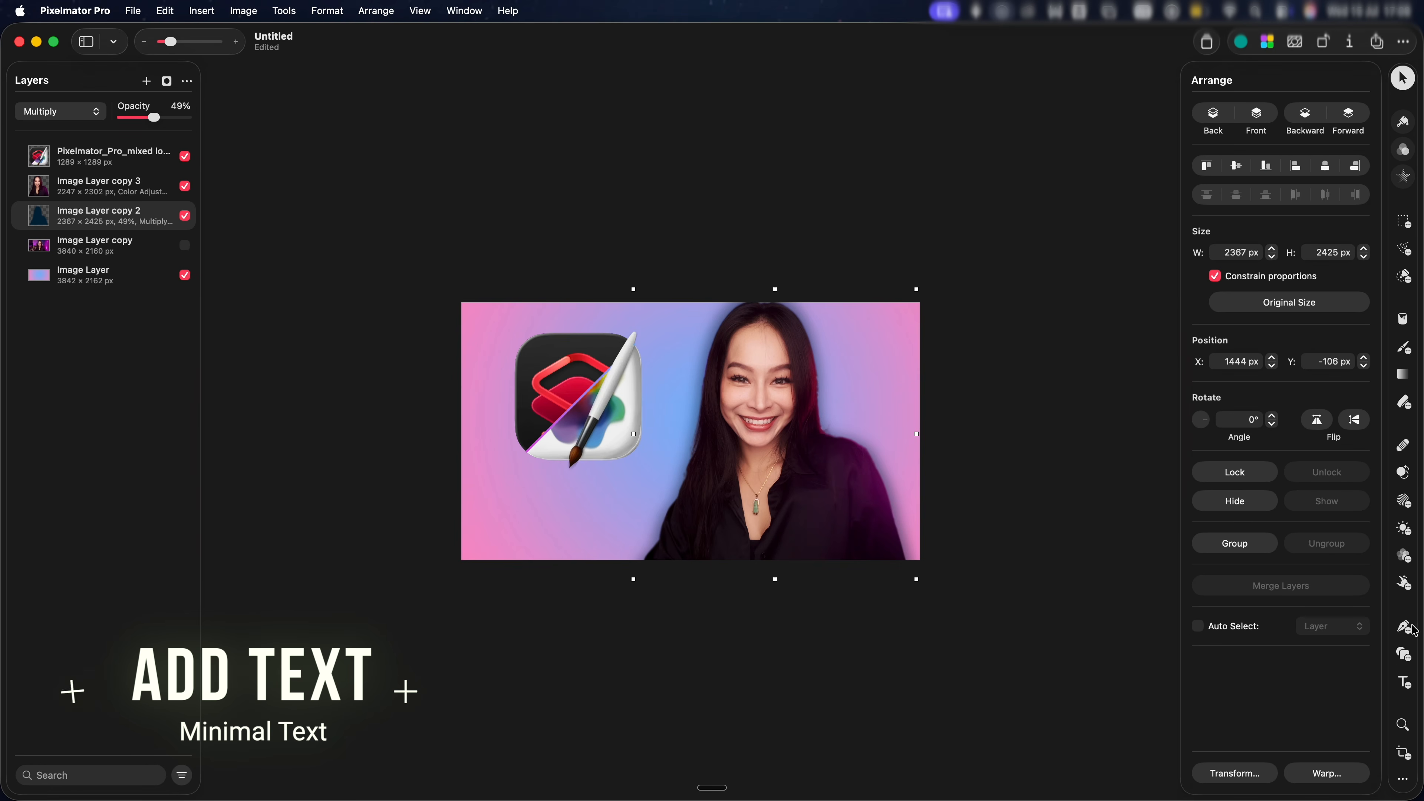
# Place a new text layer on the canvas and settle it just below the logo
pyautogui.click(1408, 685)
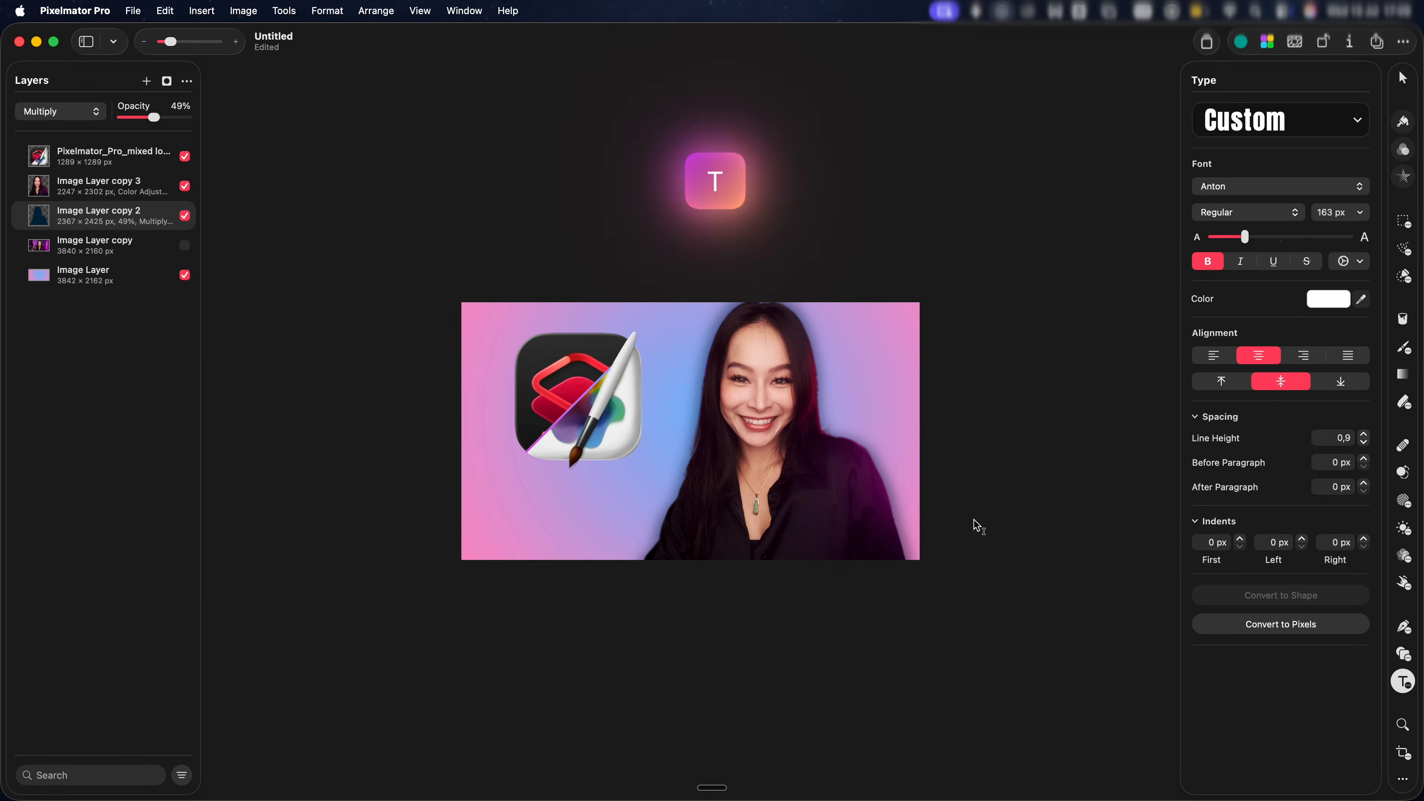
pyautogui.click(501, 470)
pyautogui.moveTo(504, 466); pyautogui.dragTo(521, 484)
pyautogui.moveTo(661, 474); pyautogui.dragTo(628, 477)
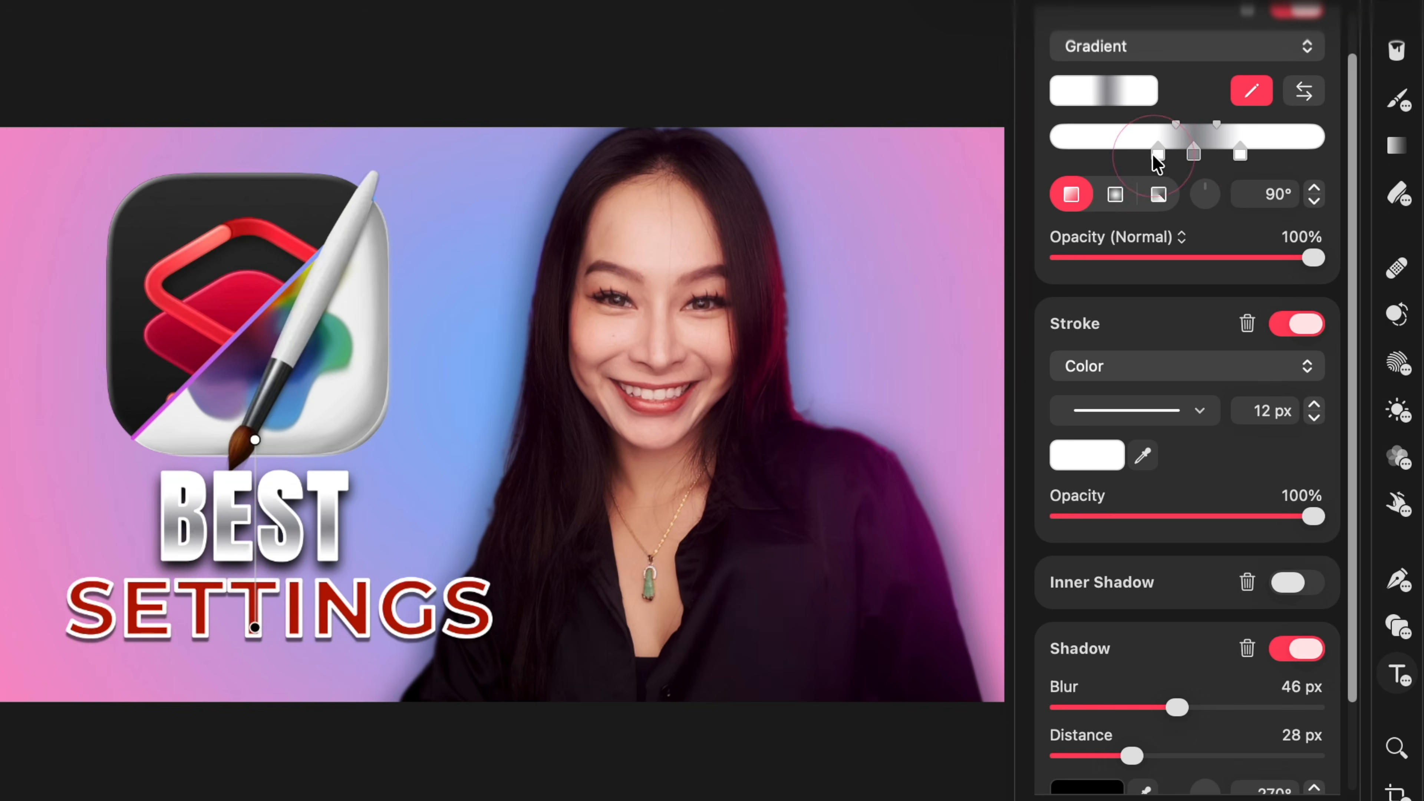
# Toggle the SETTINGS text outline, check its colour choices, then tilt the Pixelmator Pro logo
pyautogui.click(1294, 324)
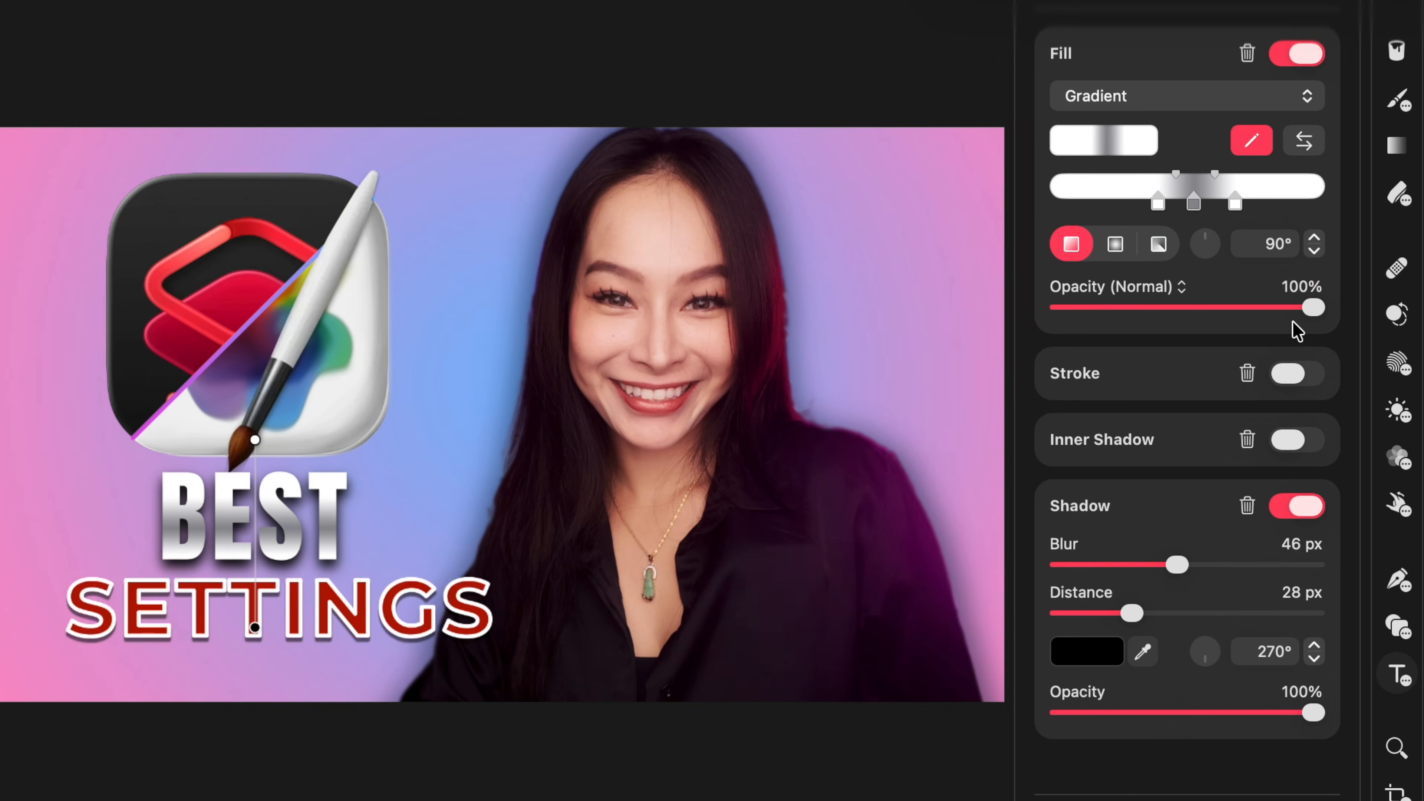
pyautogui.click(1293, 375)
pyautogui.click(1099, 504)
pyautogui.click(1240, 503)
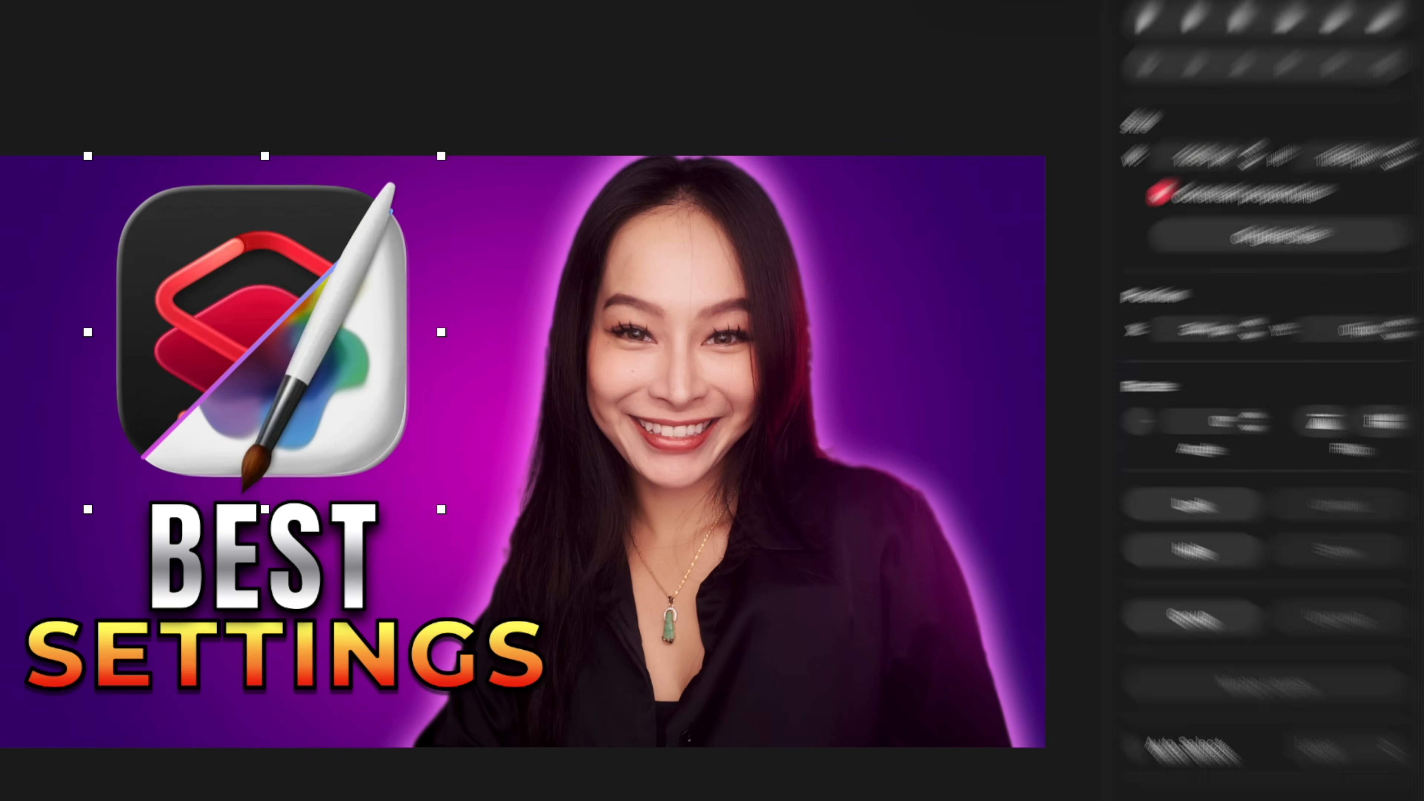
pyautogui.moveTo(1088, 421); pyautogui.dragTo(1096, 436)
# Give the logo a pink drop shadow: Blur 76 px, Distance 53 px, Opacity 82%
pyautogui.click(1355, 303)
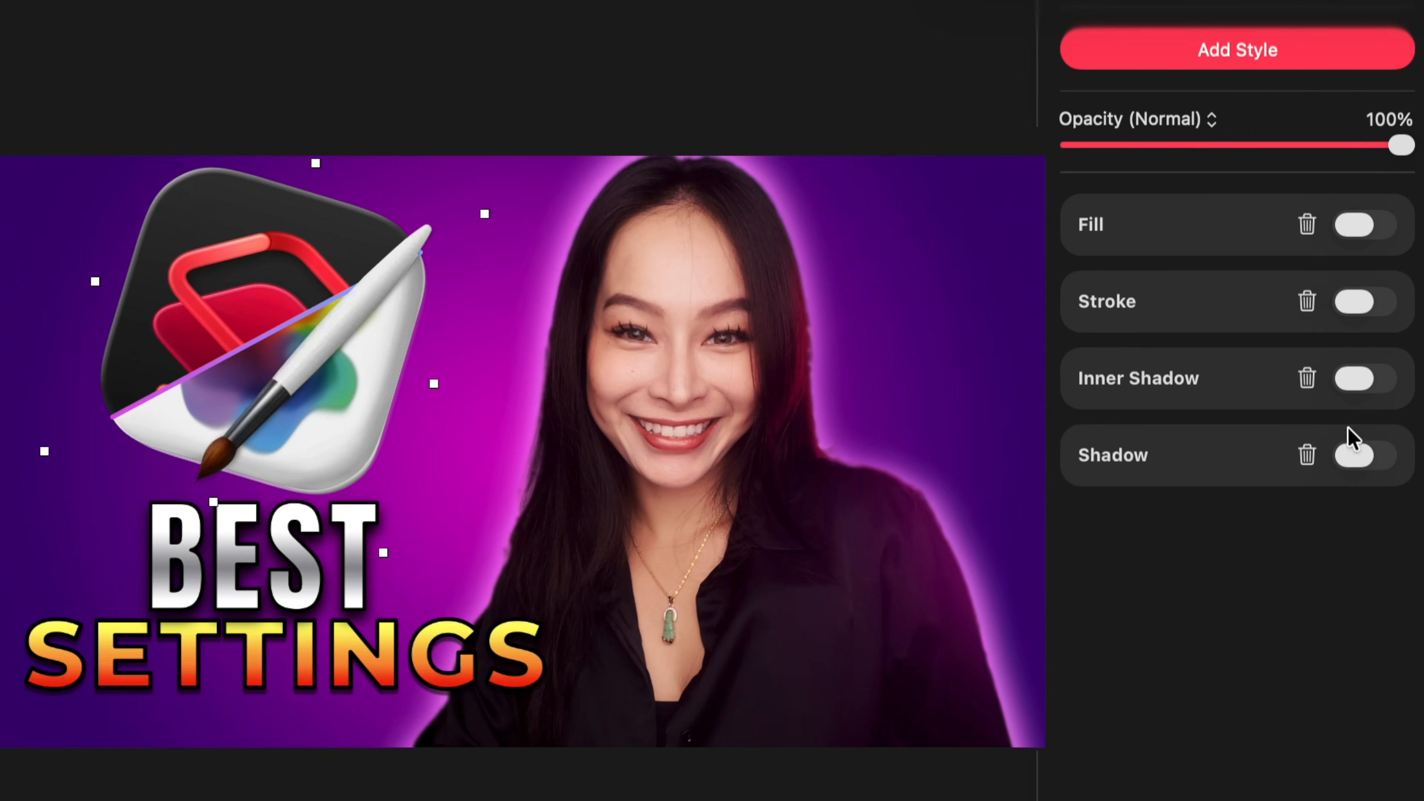
pyautogui.click(1365, 455)
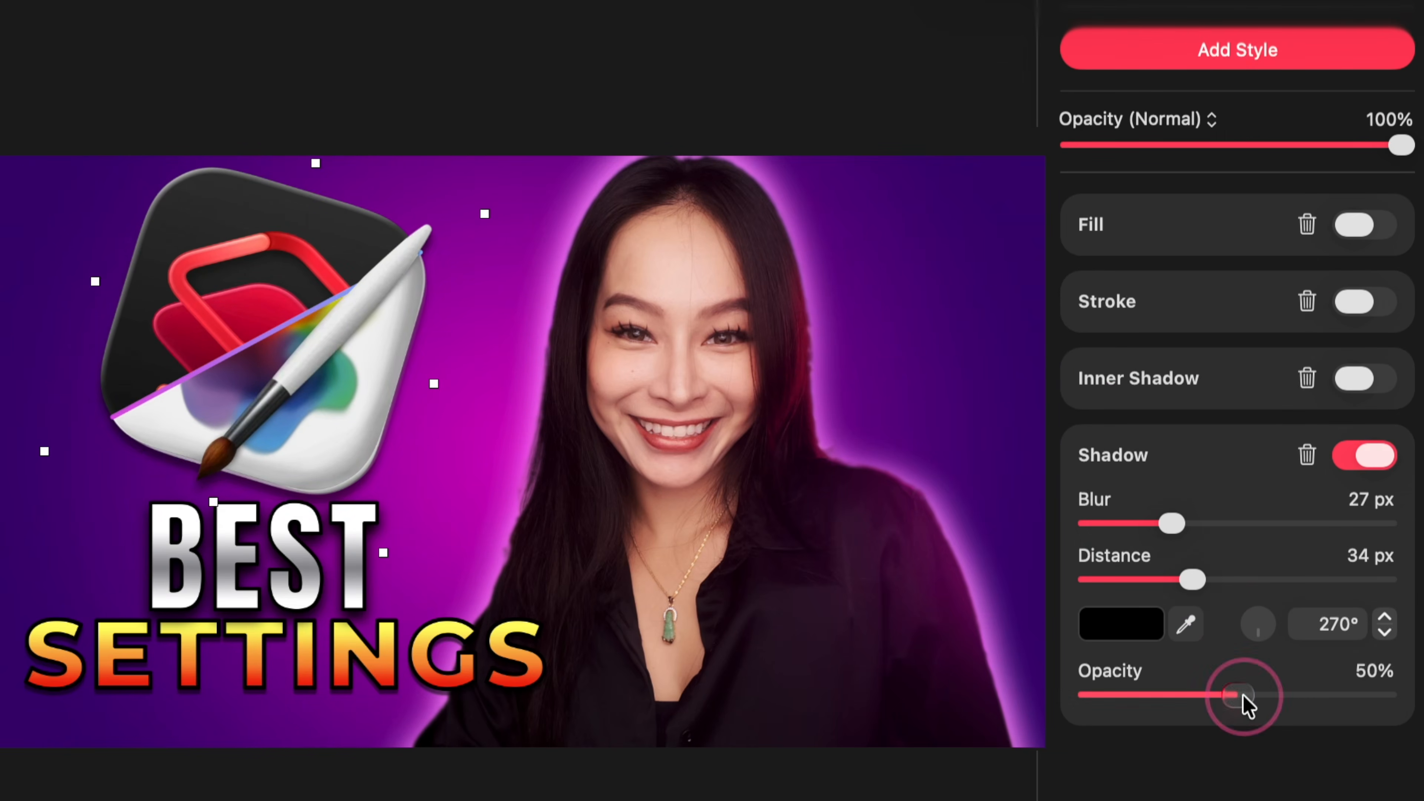
pyautogui.click(1121, 623)
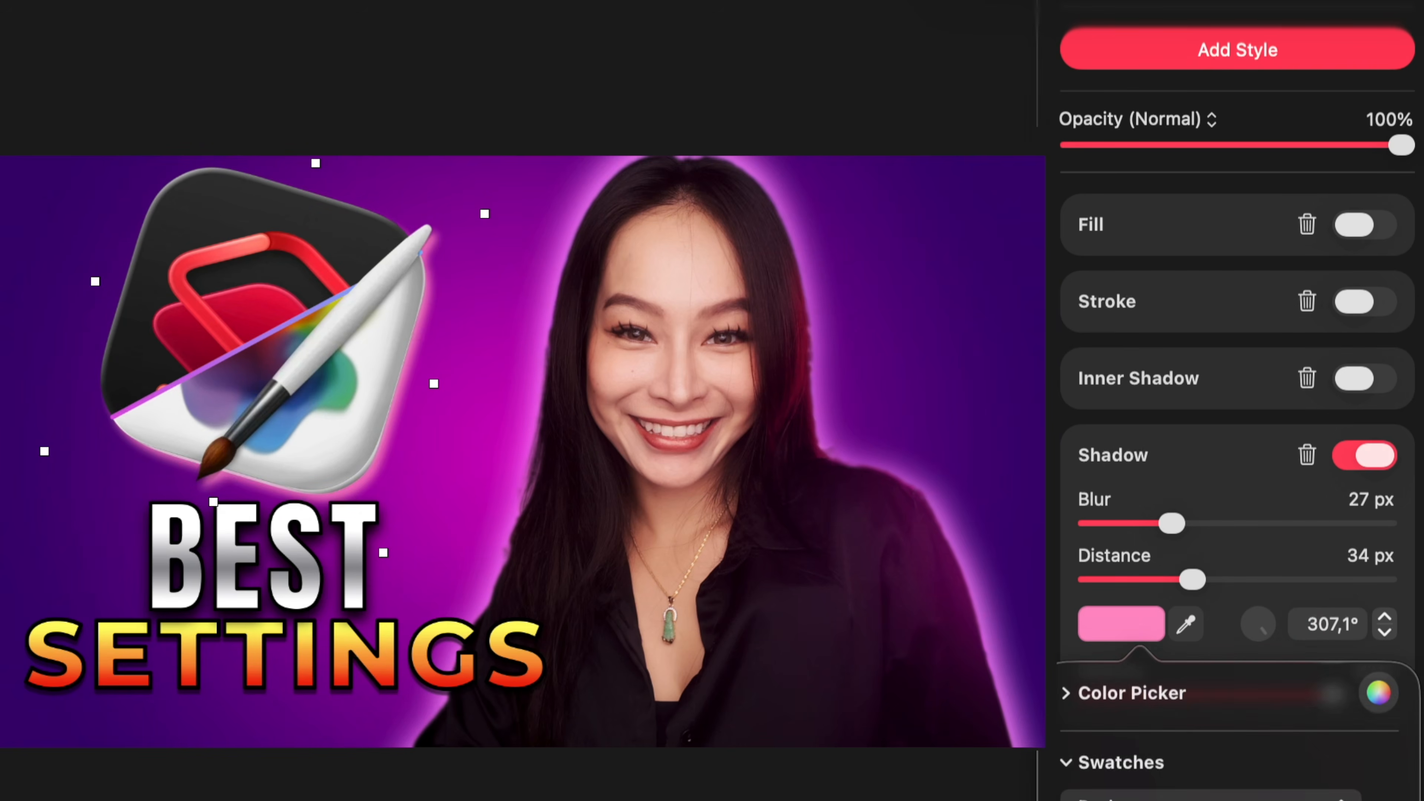
pyautogui.click(1218, 582)
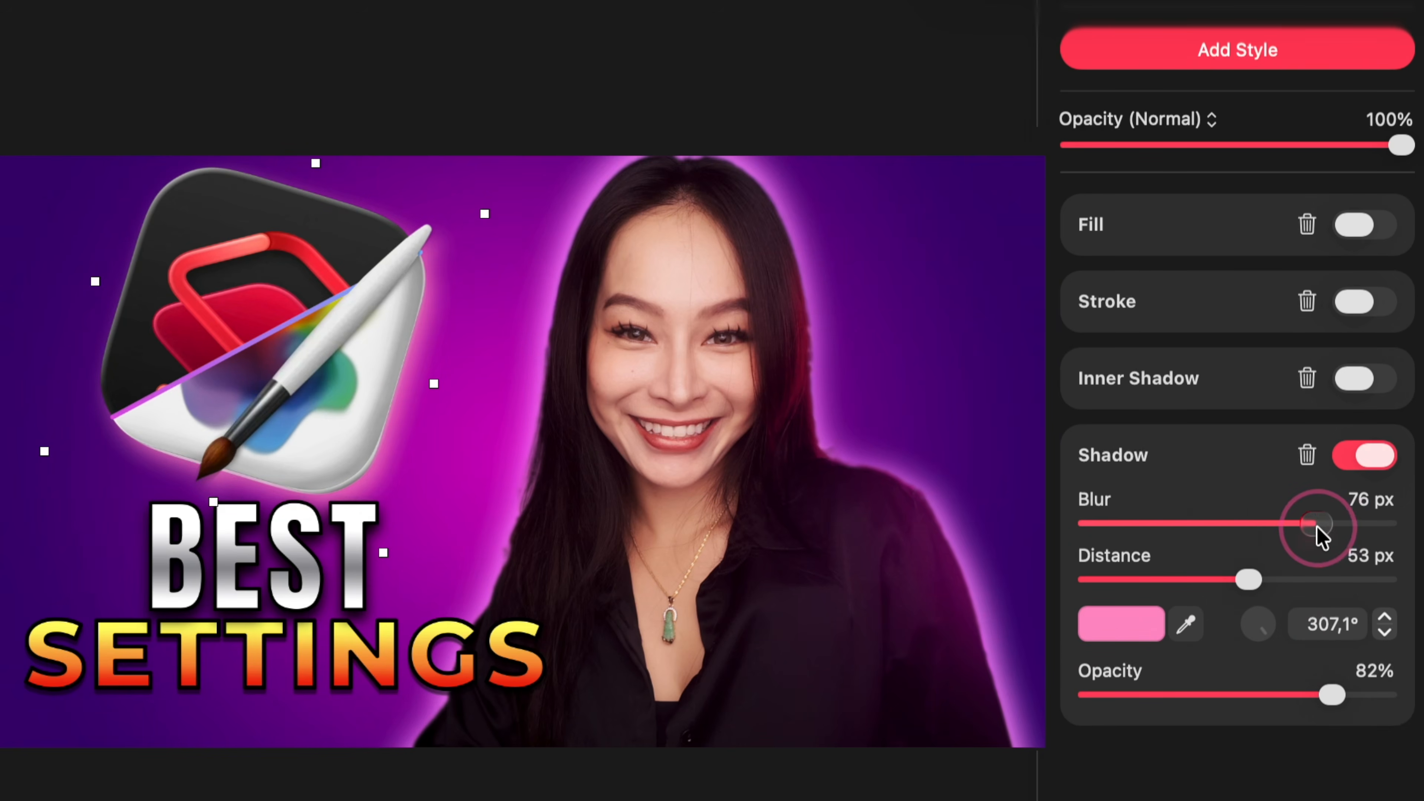
# Enlarge the app logo and move it and the BEST SETTINGS text into place
pyautogui.moveTo(385, 554); pyautogui.dragTo(720, 726)
pyautogui.moveTo(320, 374); pyautogui.dragTo(349, 357)
pyautogui.moveTo(321, 608)
pyautogui.mouseDown()
pyautogui.moveTo(382, 634)
pyautogui.moveTo(352, 634)
pyautogui.mouseUp()
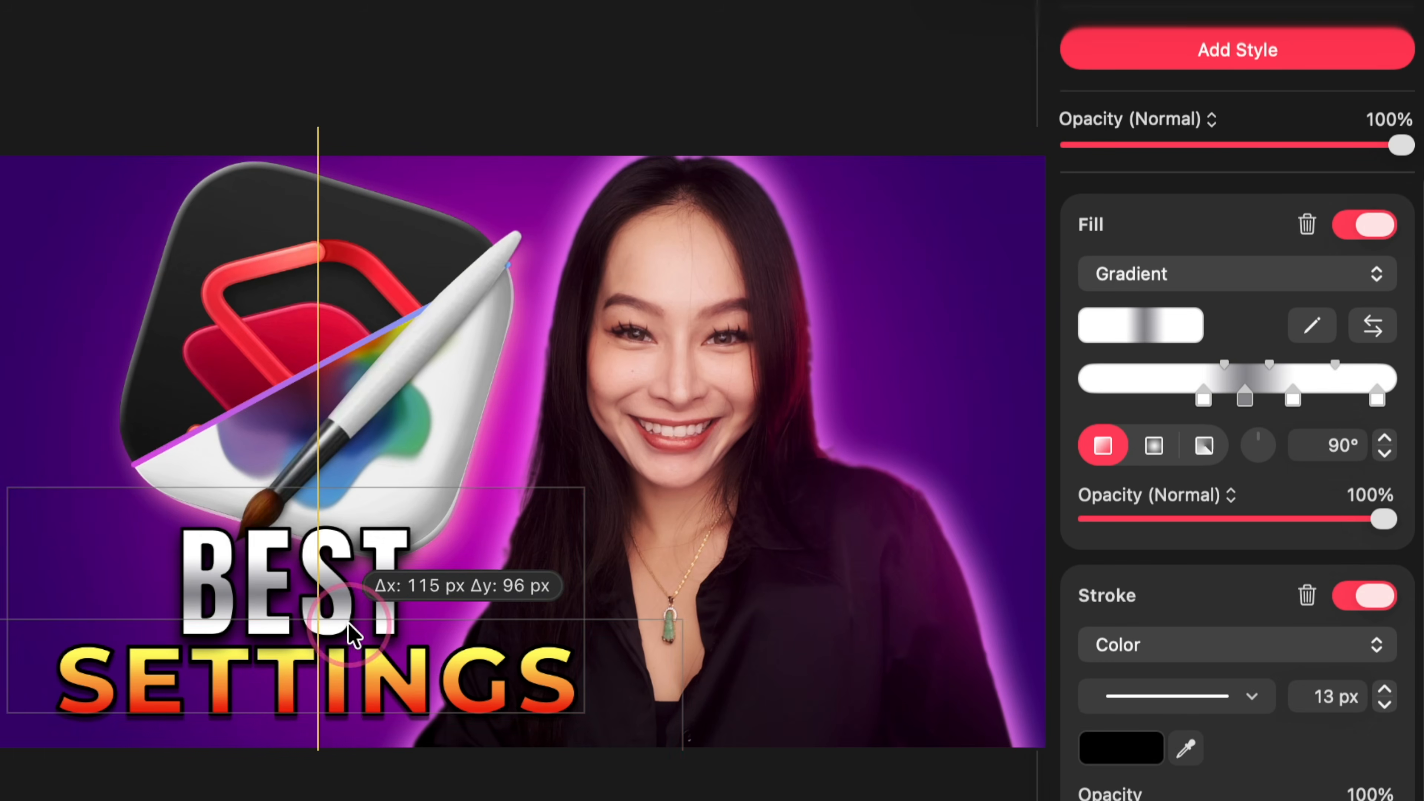
pyautogui.moveTo(423, 407); pyautogui.dragTo(436, 421)
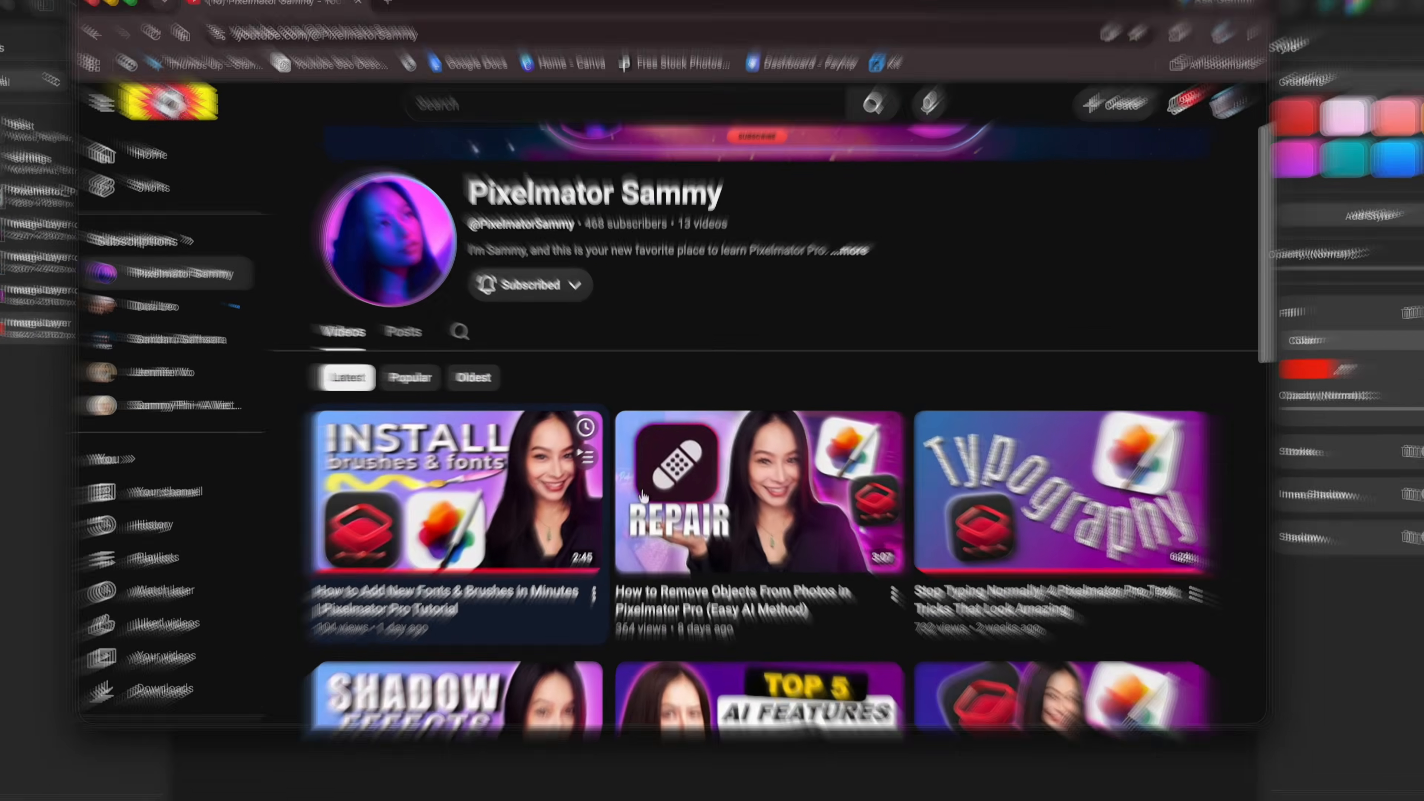
# Open the How to Remove Objects From Photos video and scroll down its watch page
pyautogui.click(812, 563)
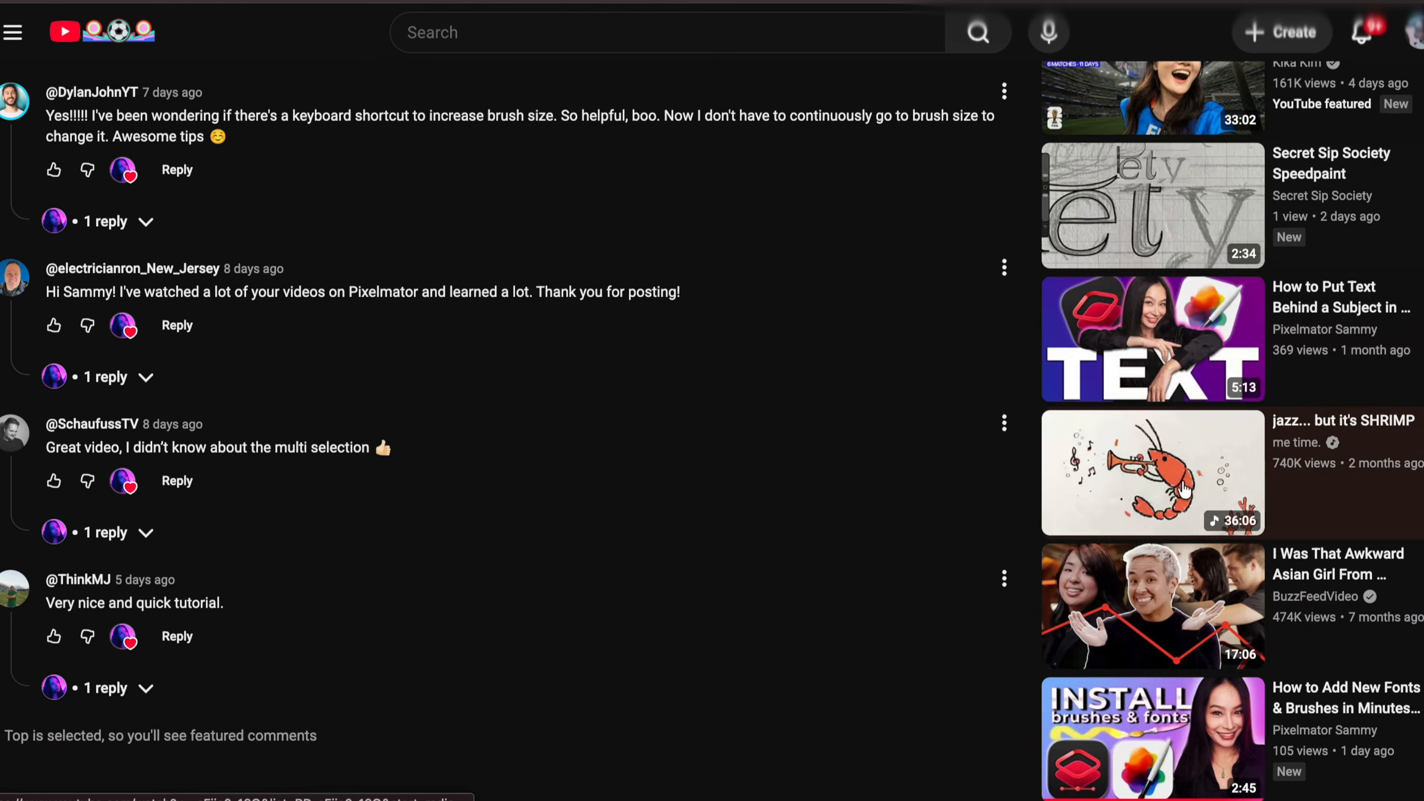
pyautogui.scroll(-10, 1181, 489)
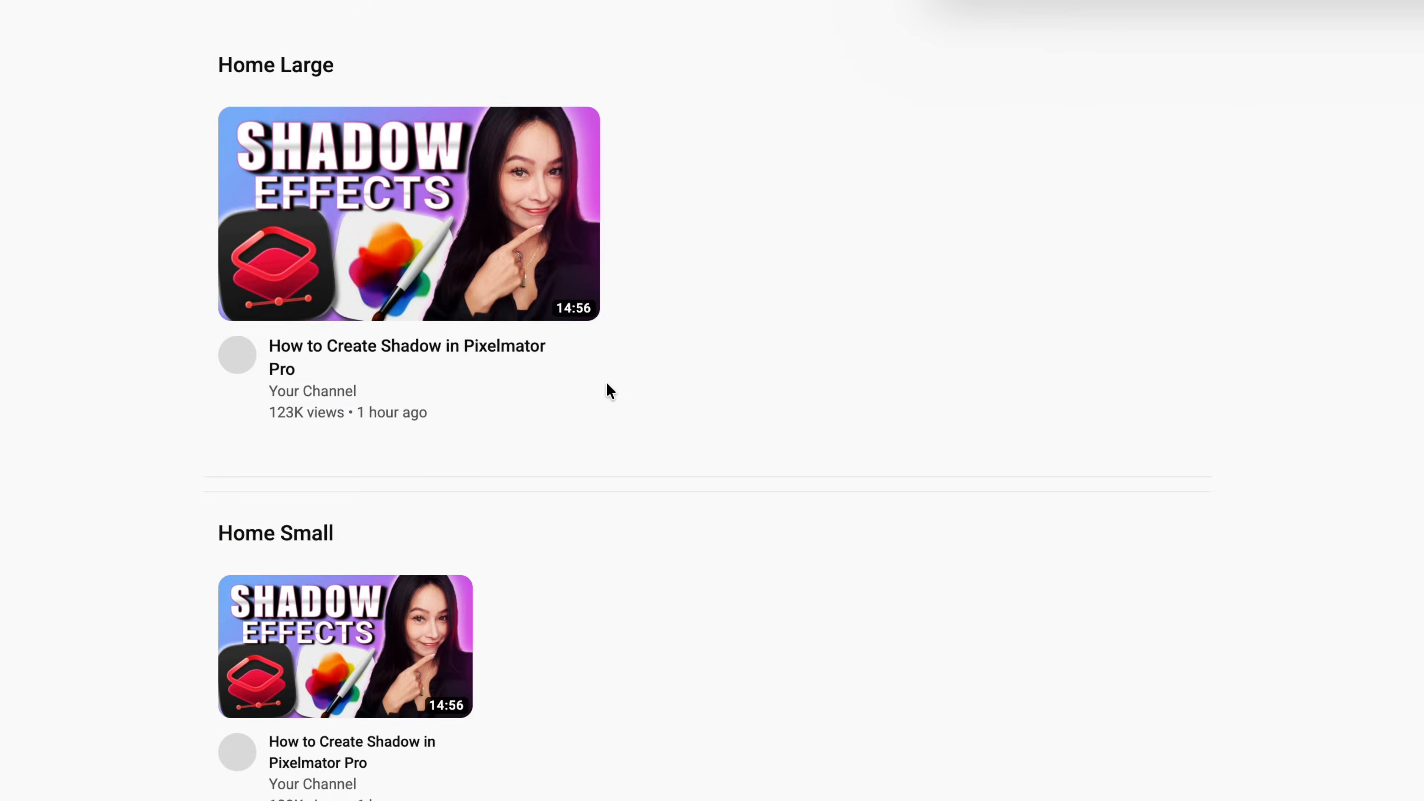
pyautogui.scroll(-10, 608, 388)
pyautogui.scroll(-10, 610, 391)
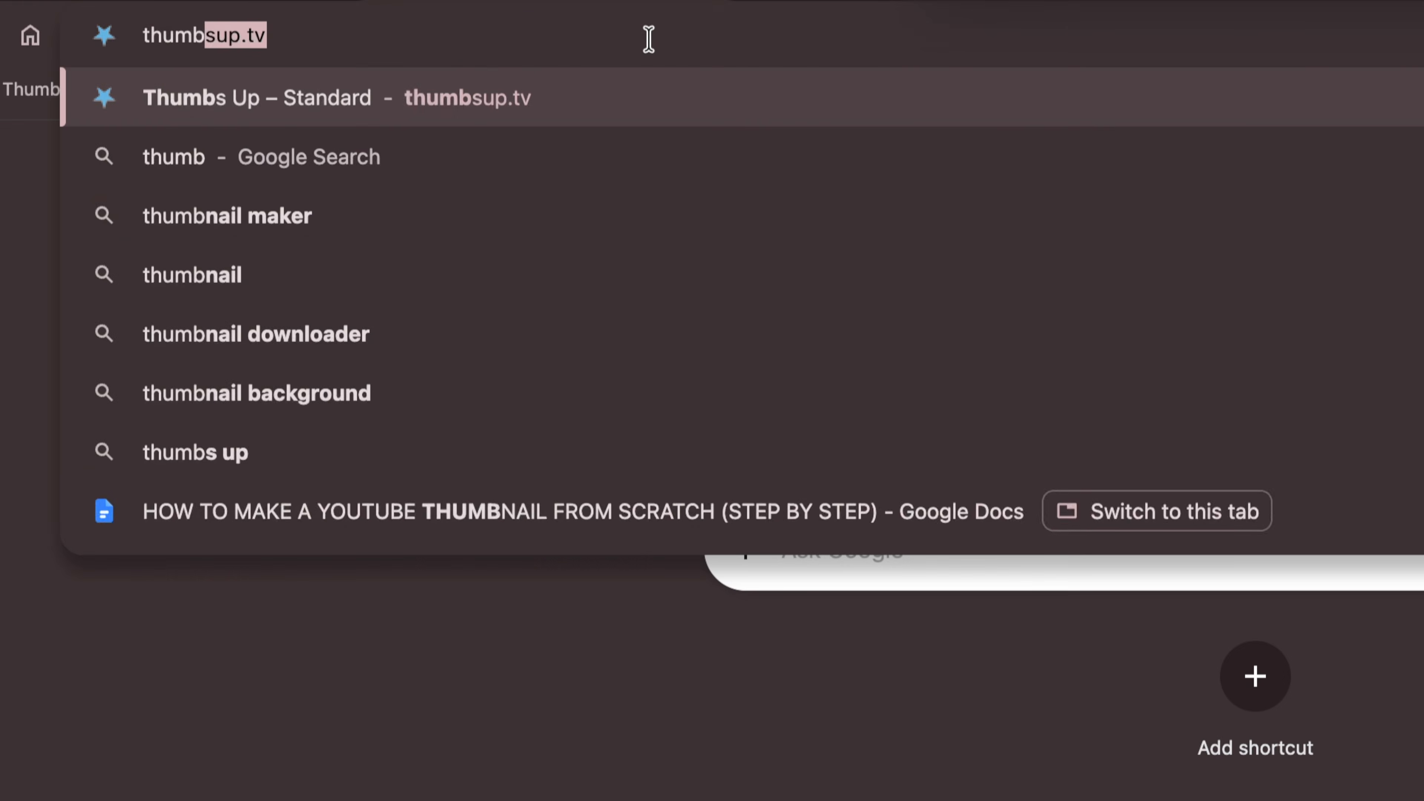
# Go to thumbsup.tv in the address bar
pyautogui.write('s')
pyautogui.press('Return')
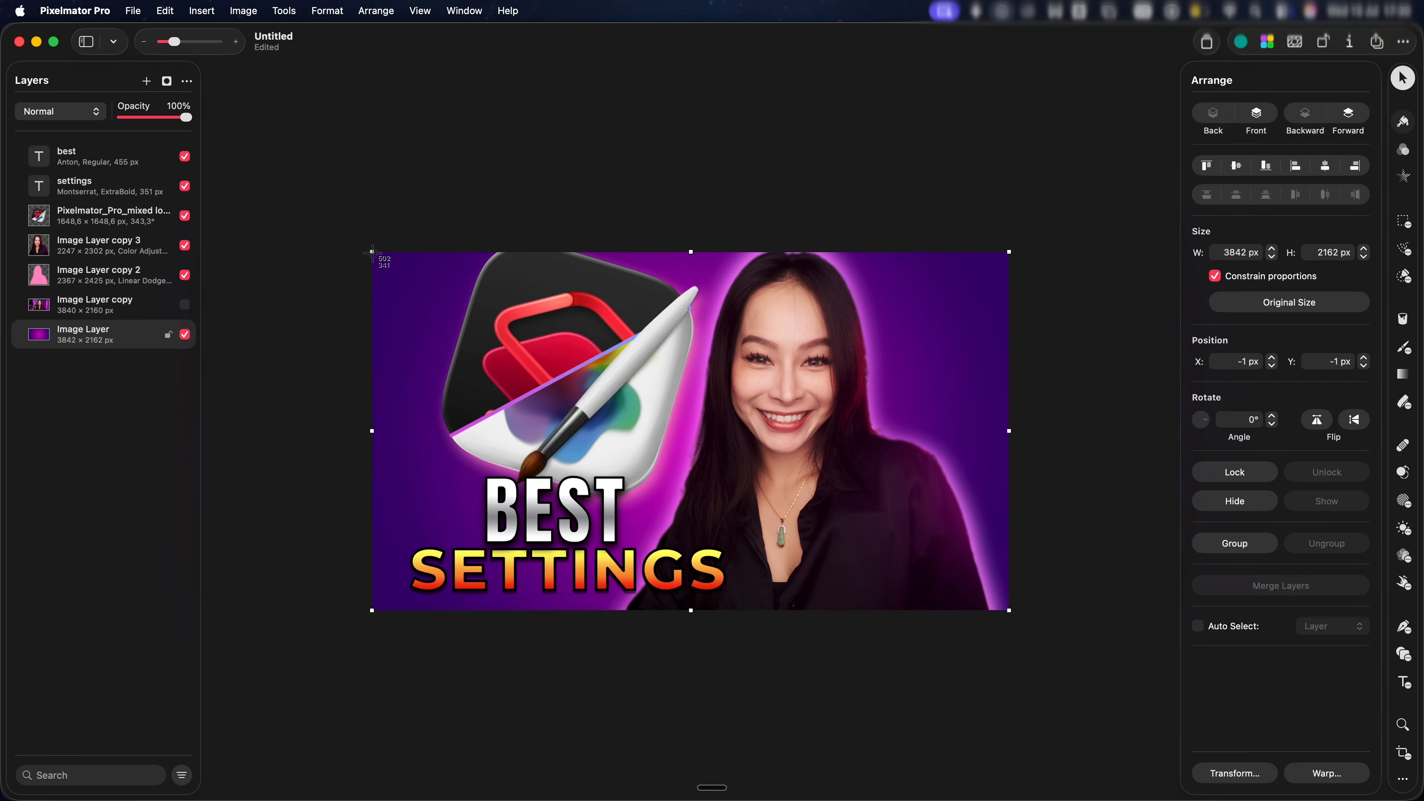
# Upload Untitled.png to ThumbsUp.tv and scroll through its YouTube-style thumbnail previews
pyautogui.moveTo(371, 253); pyautogui.dragTo(1008, 610)
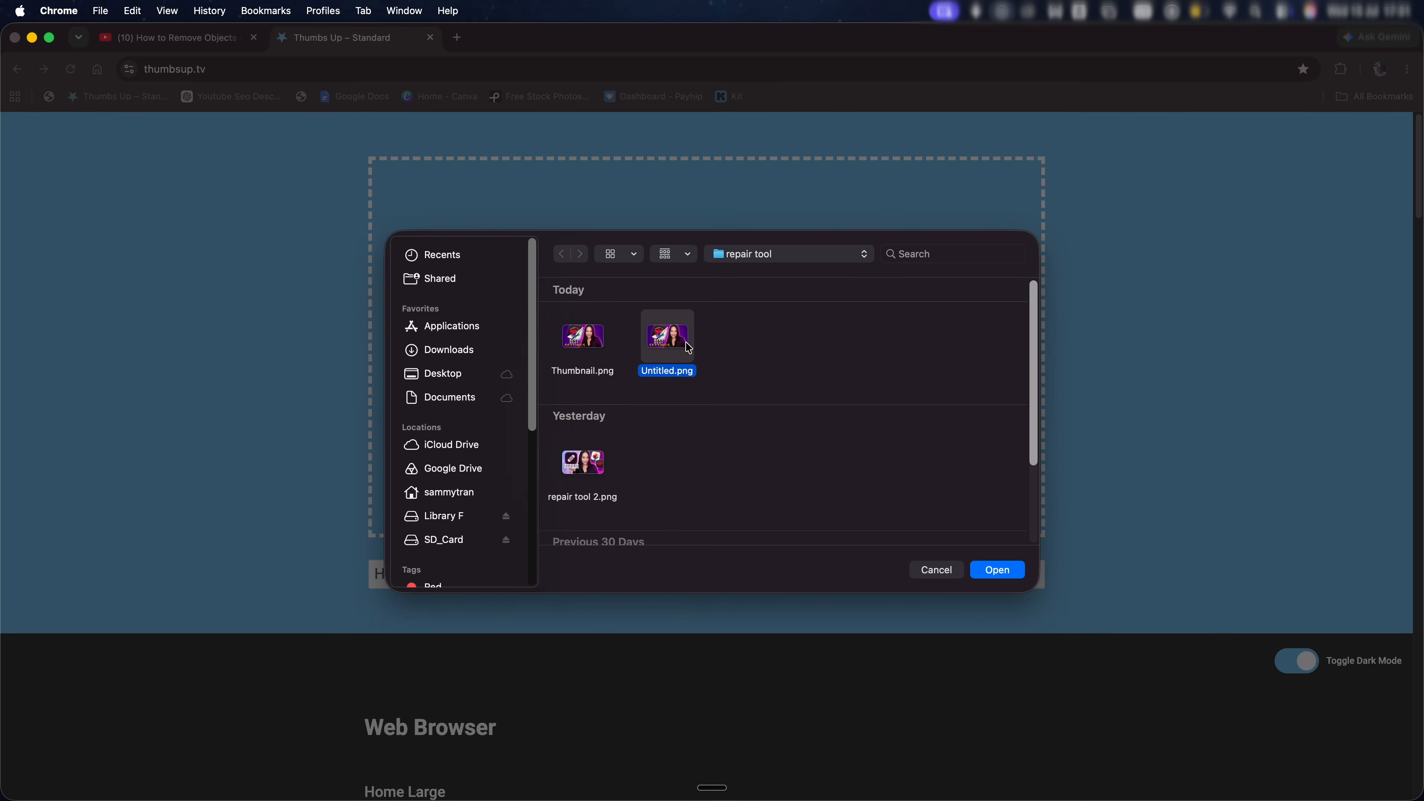
pyautogui.doubleClick(690, 348)
pyautogui.scroll(-10, 689, 349)
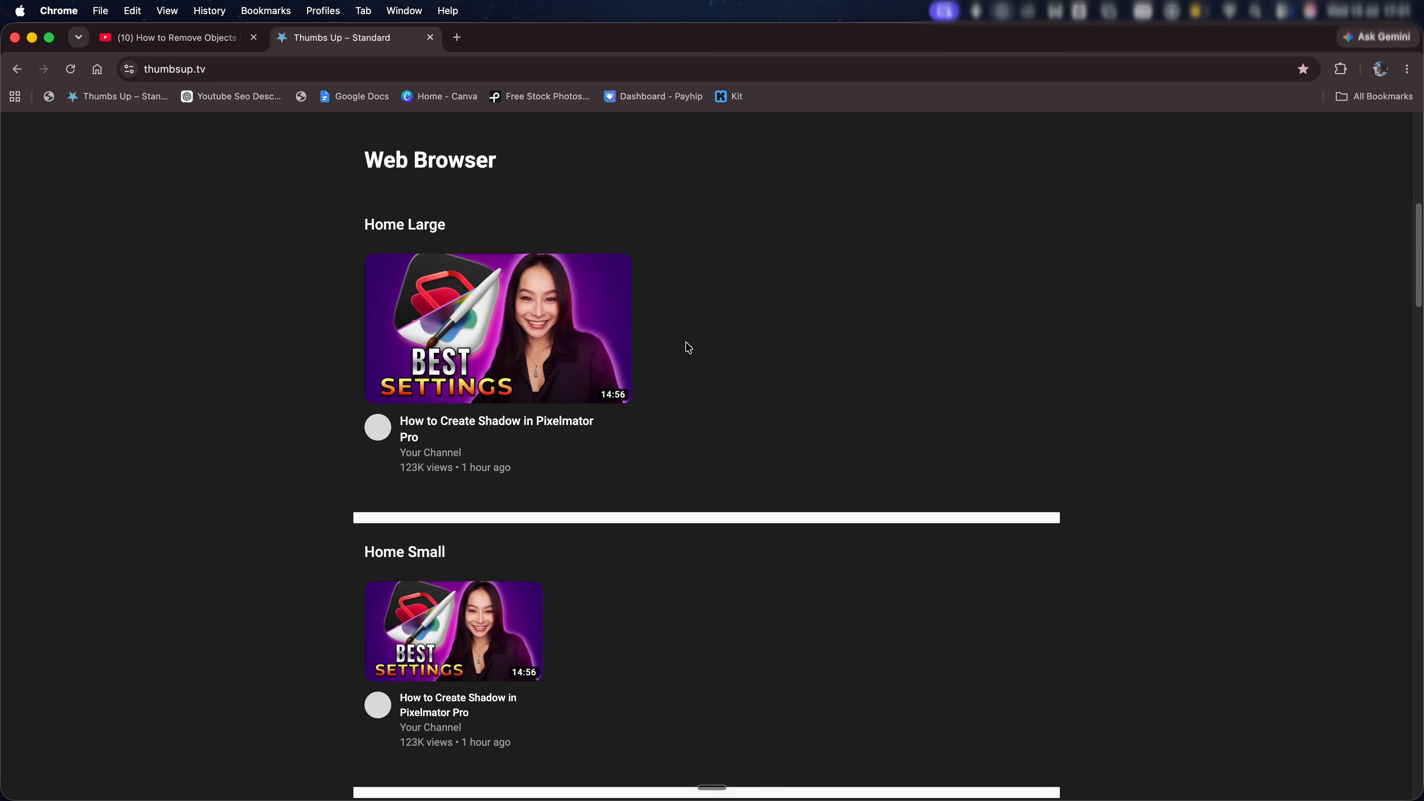
pyautogui.scroll(-20, 690, 348)
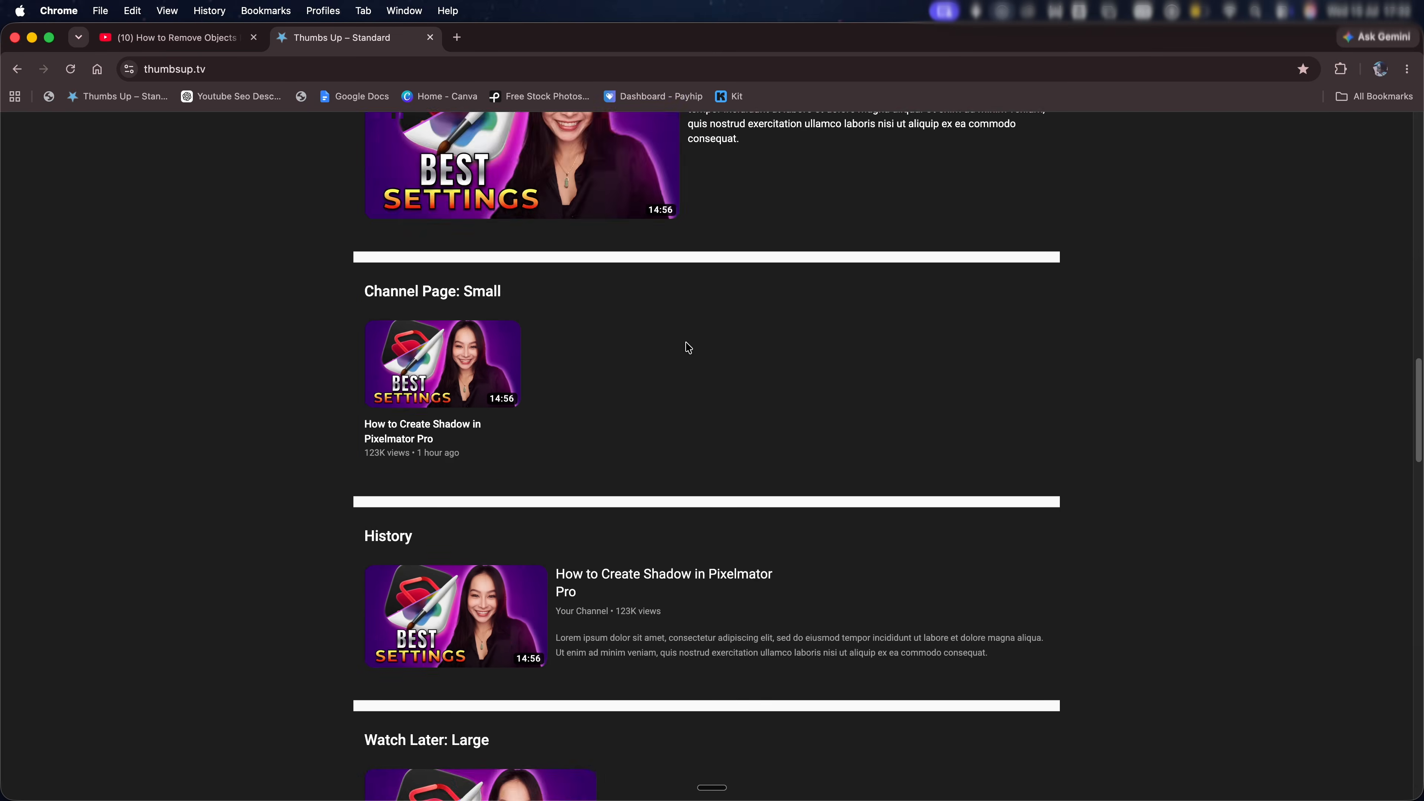
pyautogui.scroll(-15, 690, 348)
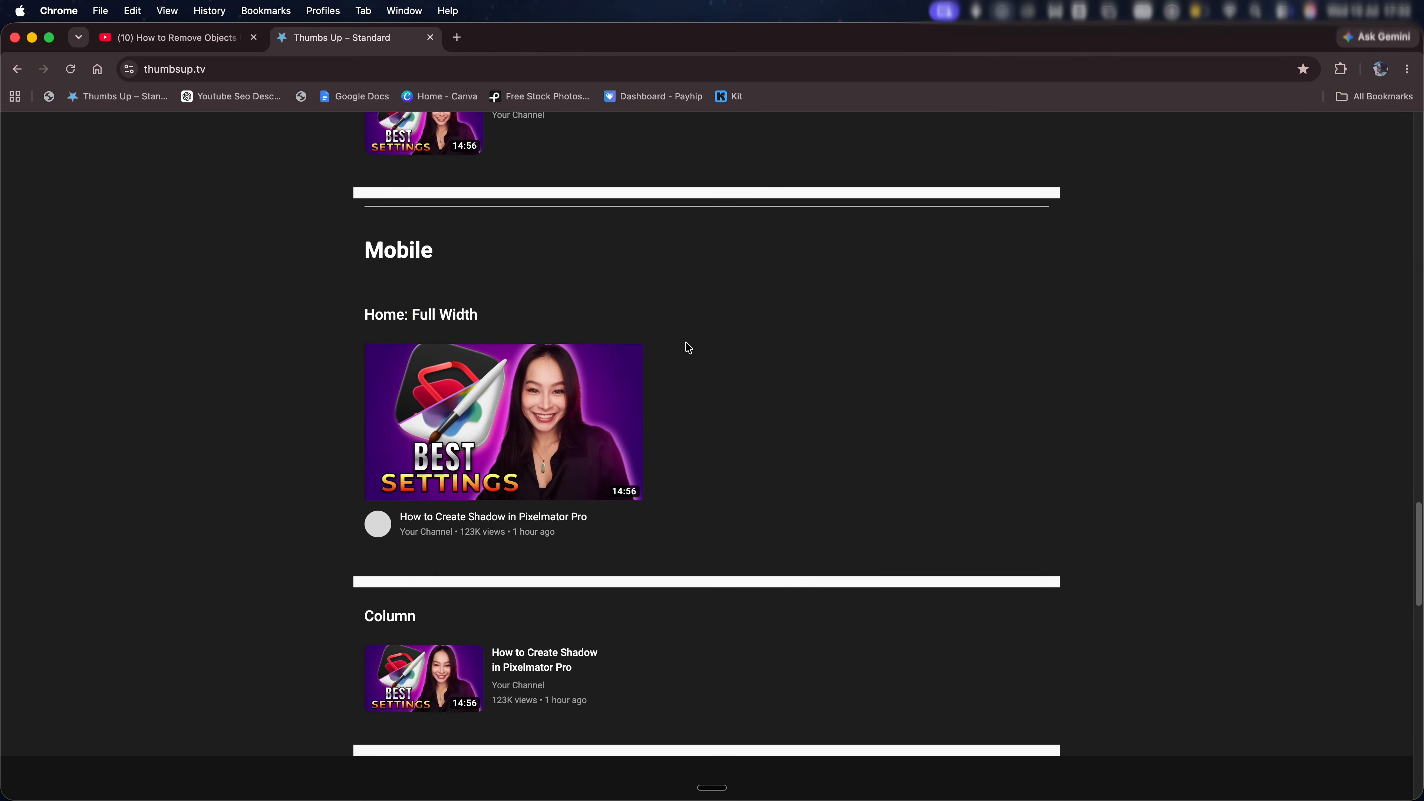
pyautogui.scroll(-15, 689, 348)
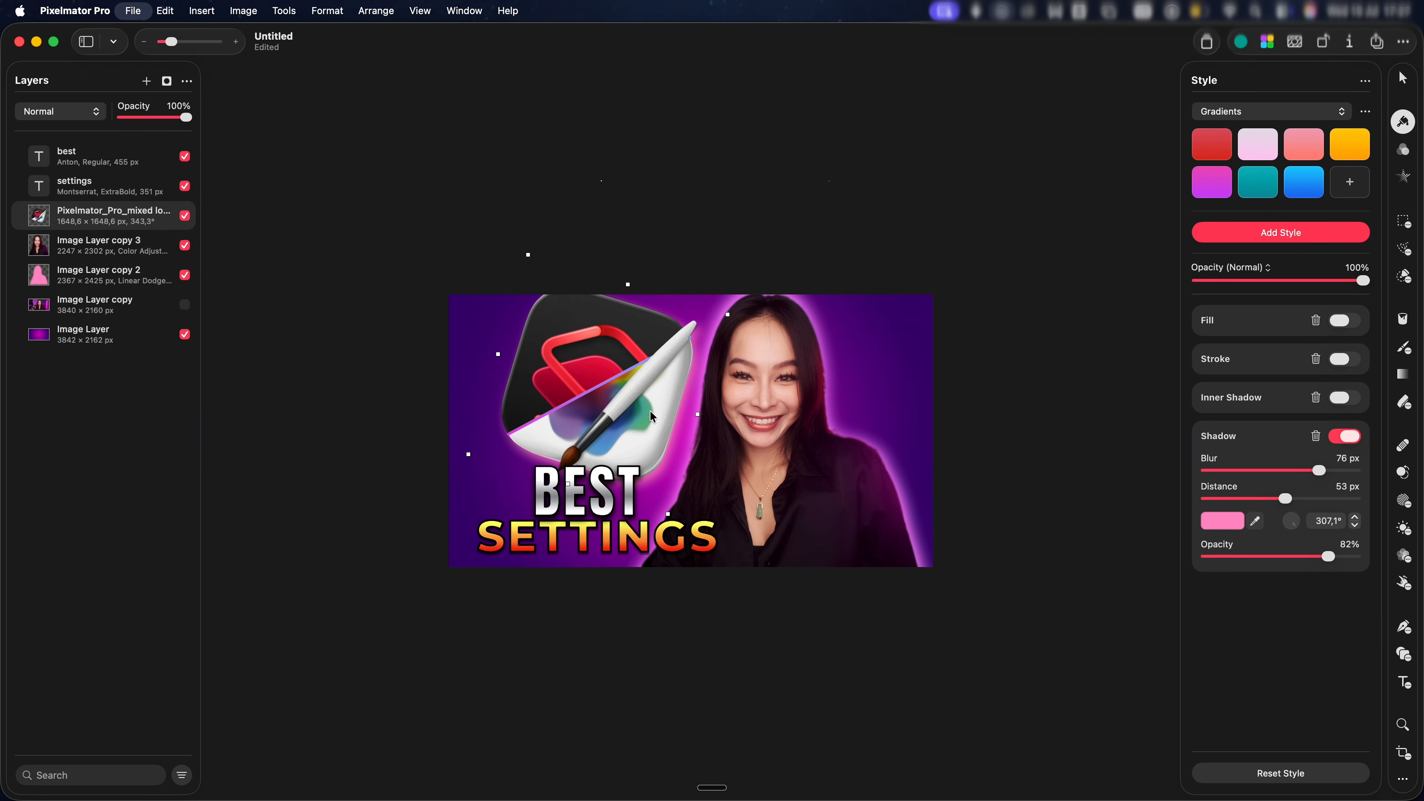
pyautogui.press('super+e')
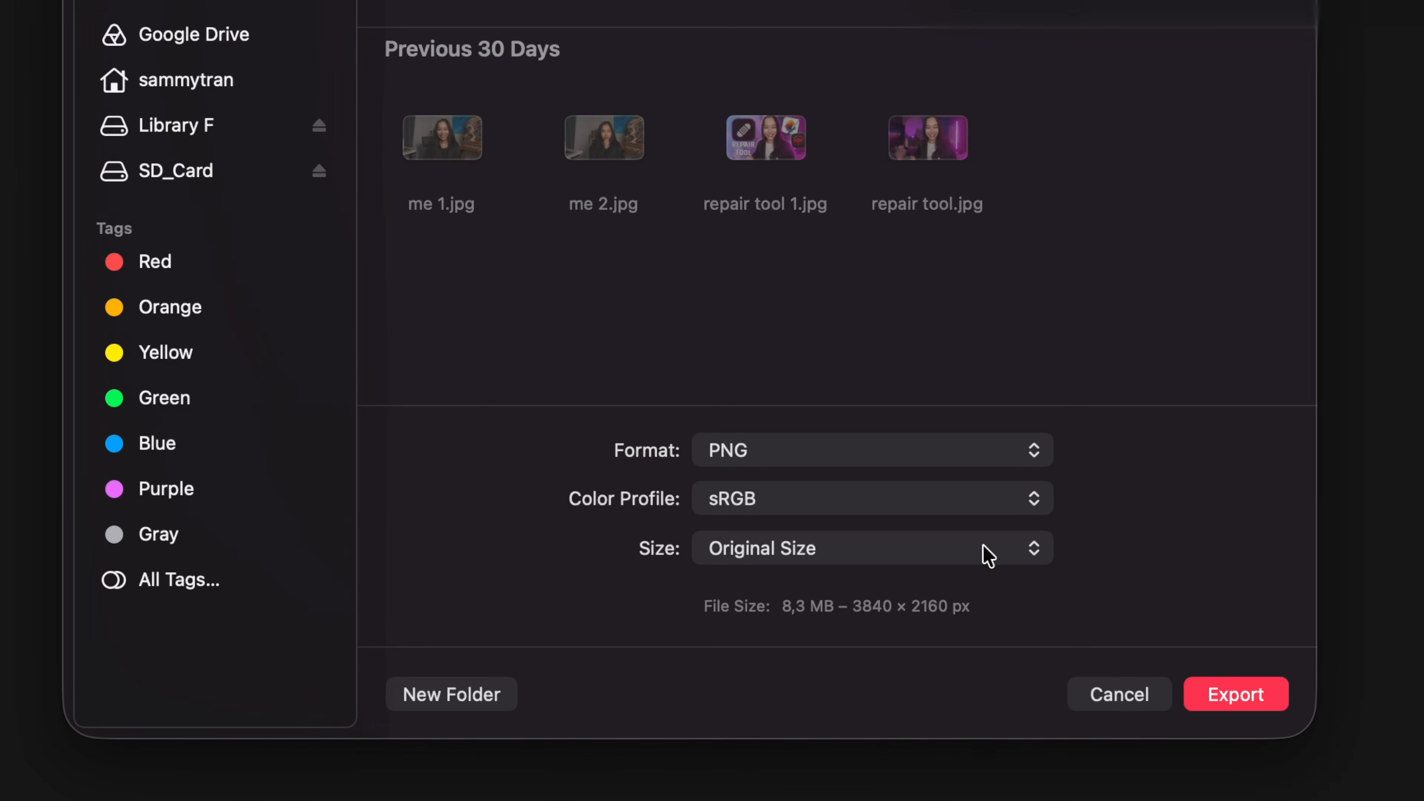
# Set the export size to Custom Size 3840 × 2160 and export the PNG
pyautogui.click(989, 555)
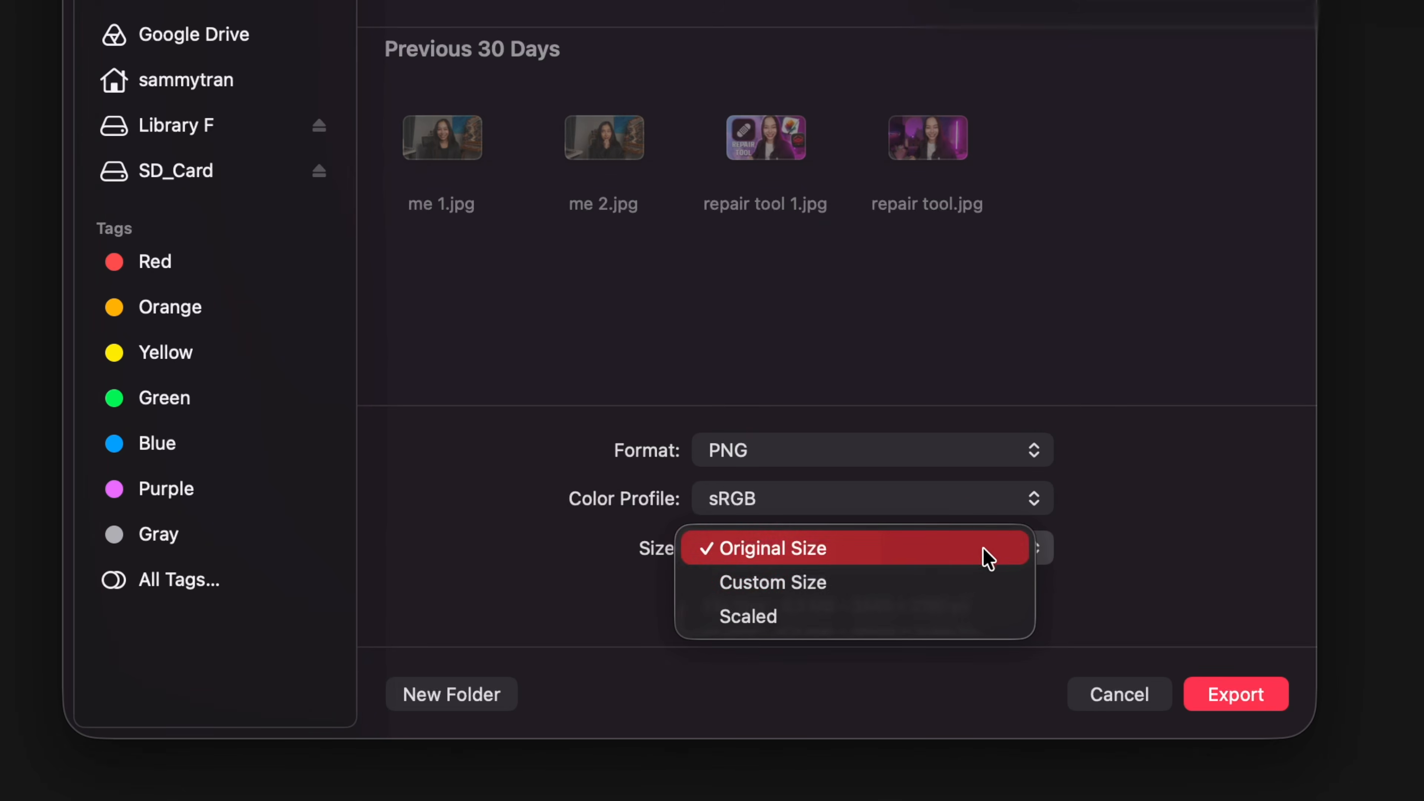
pyautogui.click(973, 583)
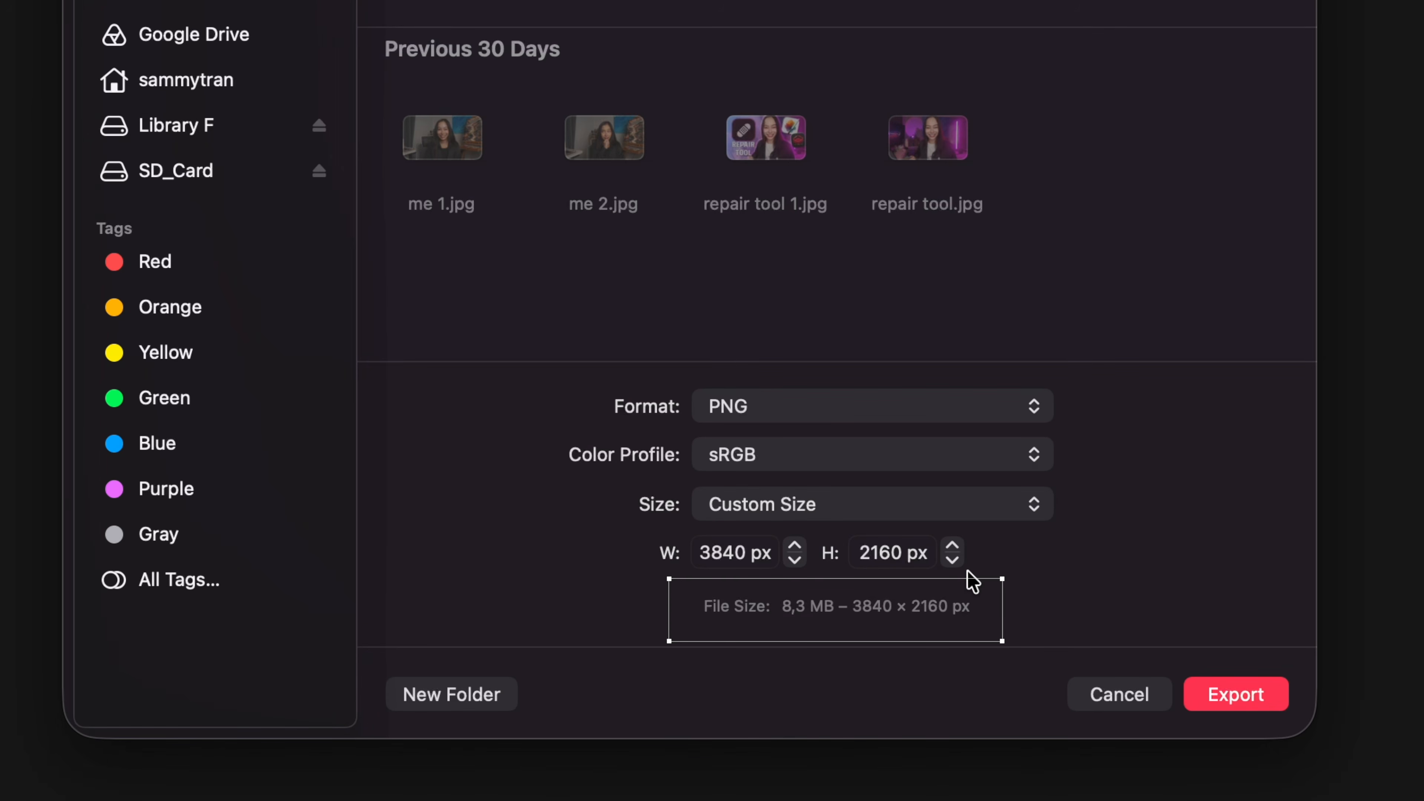
pyautogui.click(1227, 698)
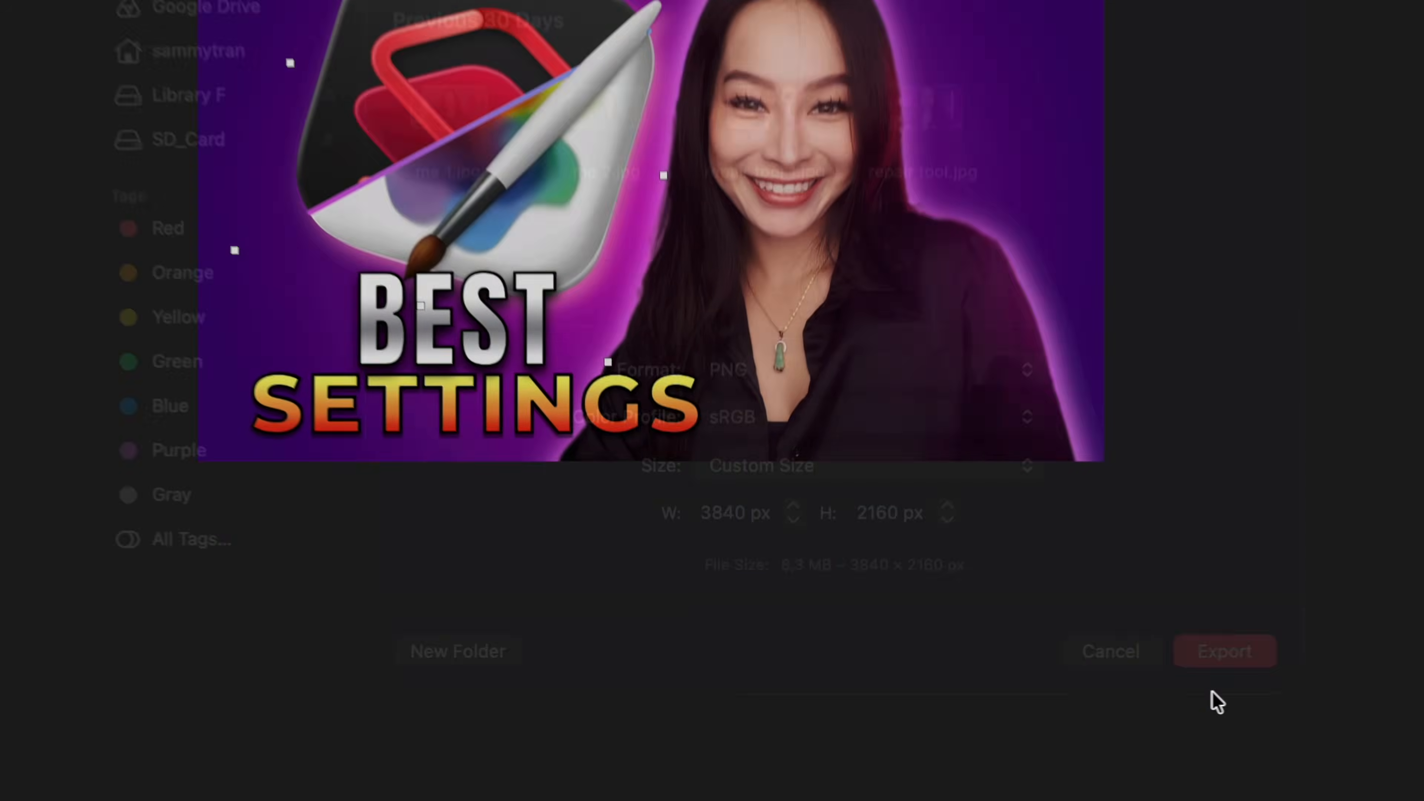